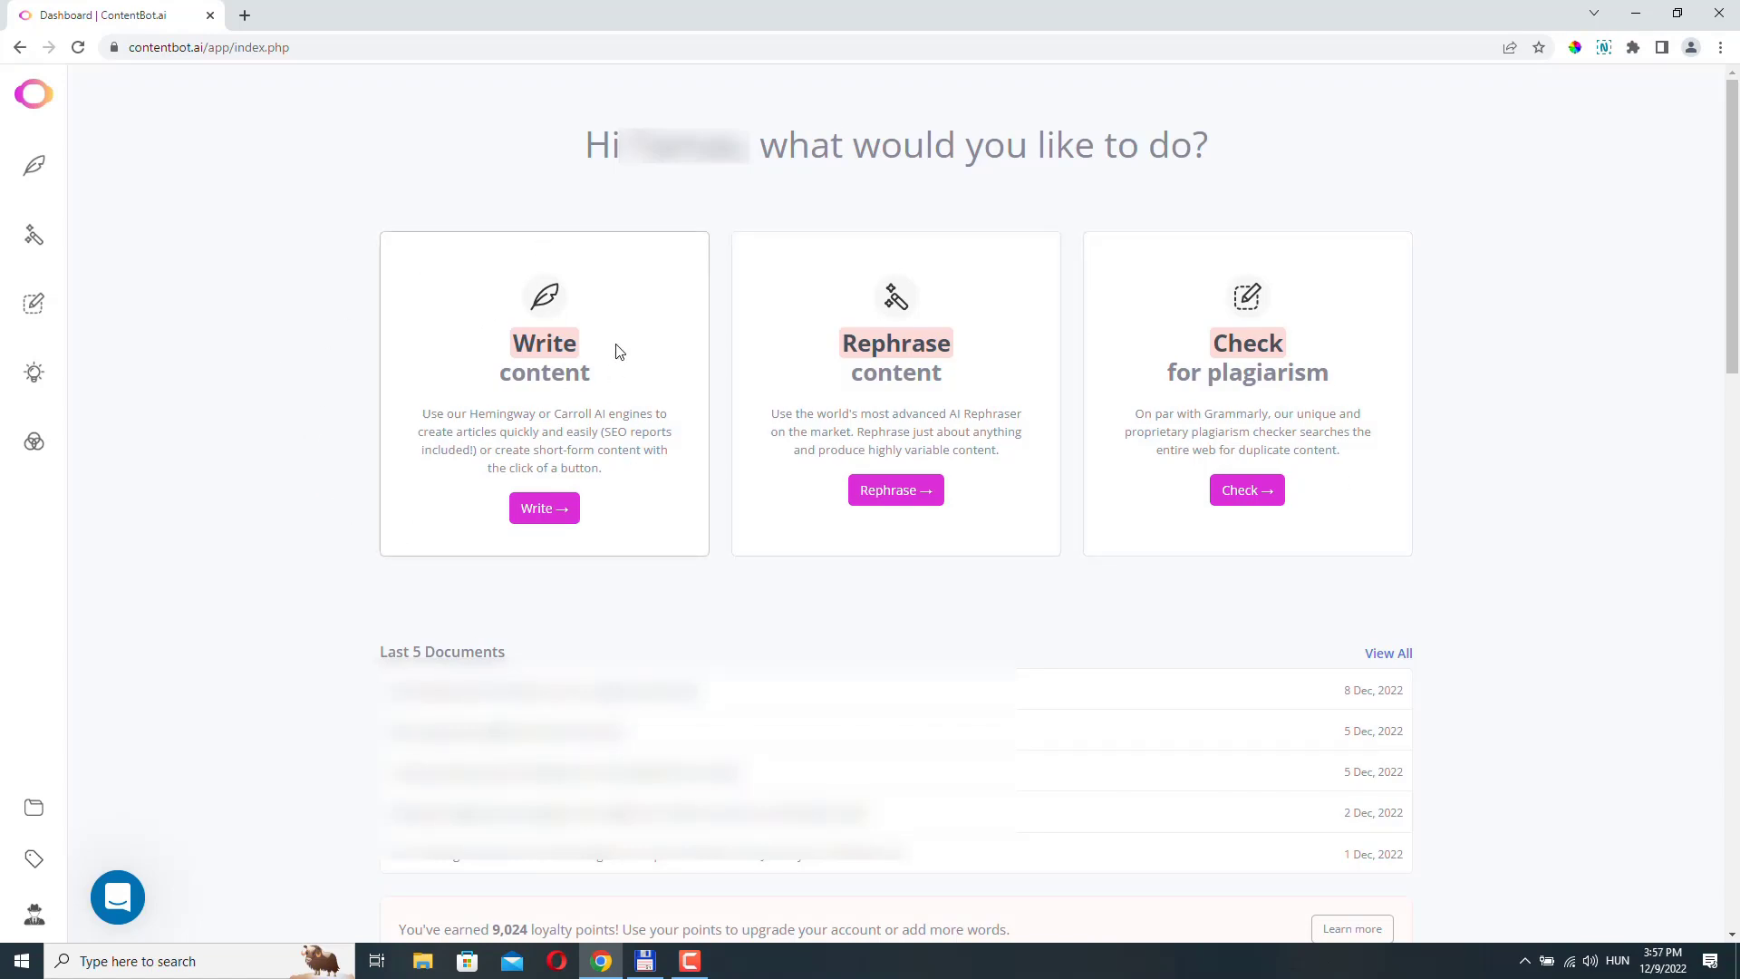
Open the Blog Shot template under Write > Long-form to start a full blog post.
{"action": "left_click", "coordinate": [563, 508]}
{"action": "left_click", "coordinate": [660, 472]}
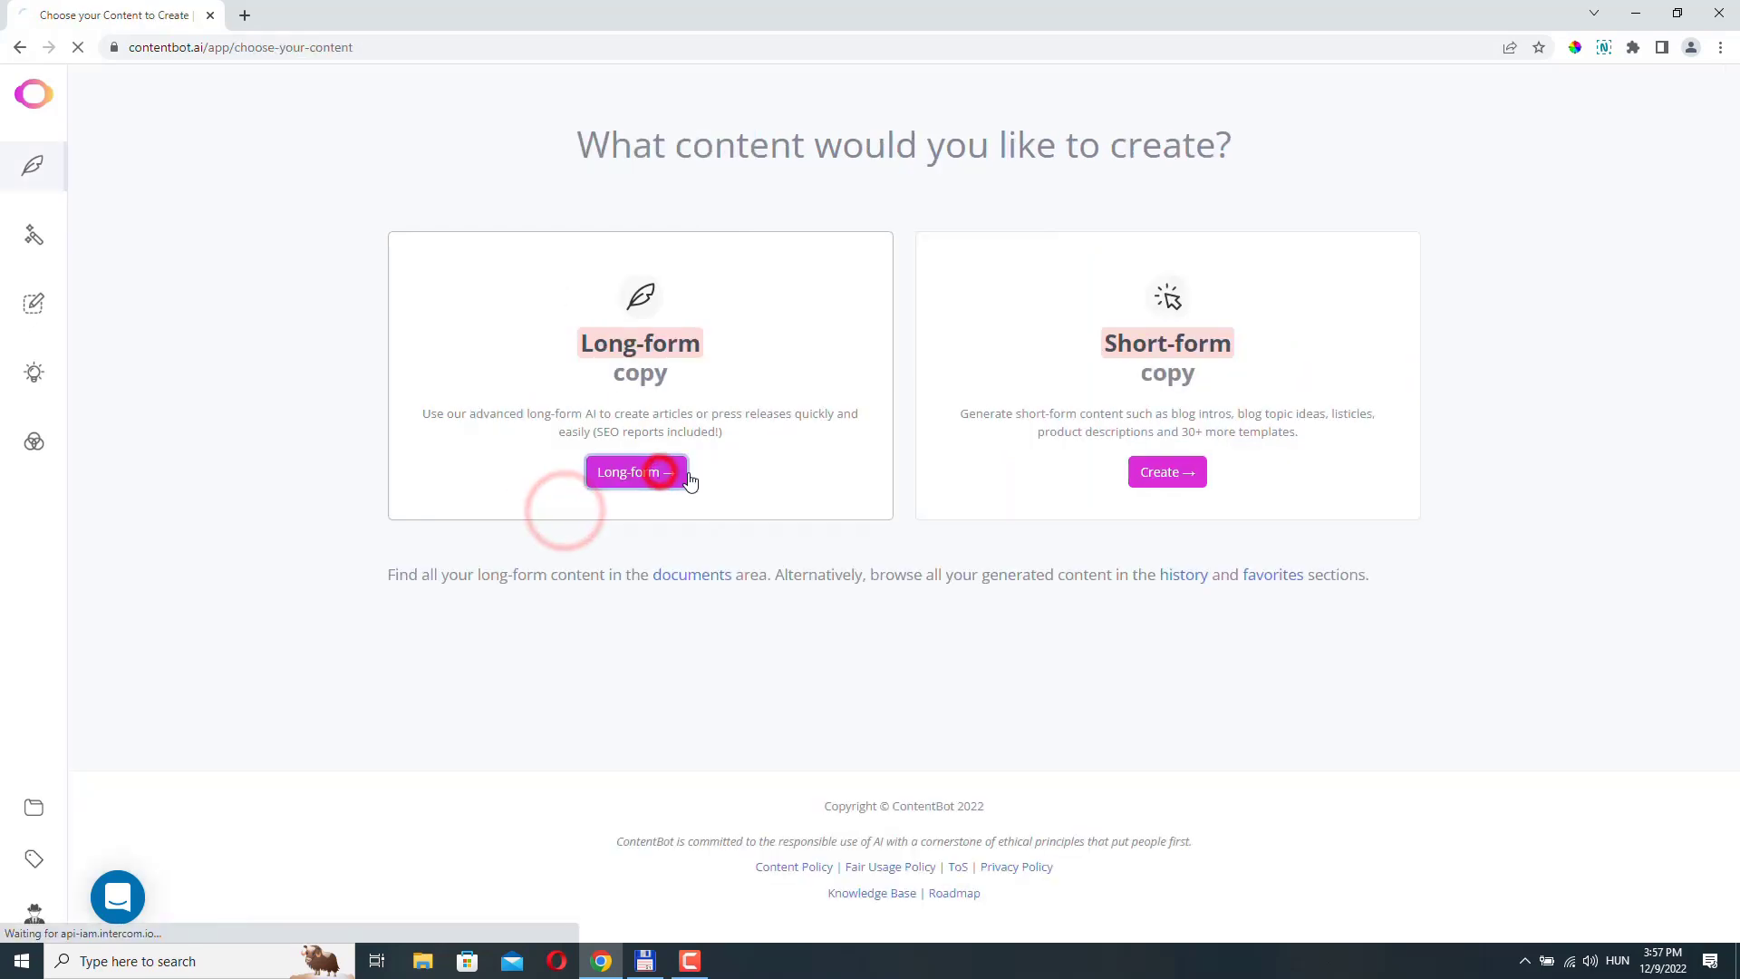
{"action": "left_click", "coordinate": [571, 480]}
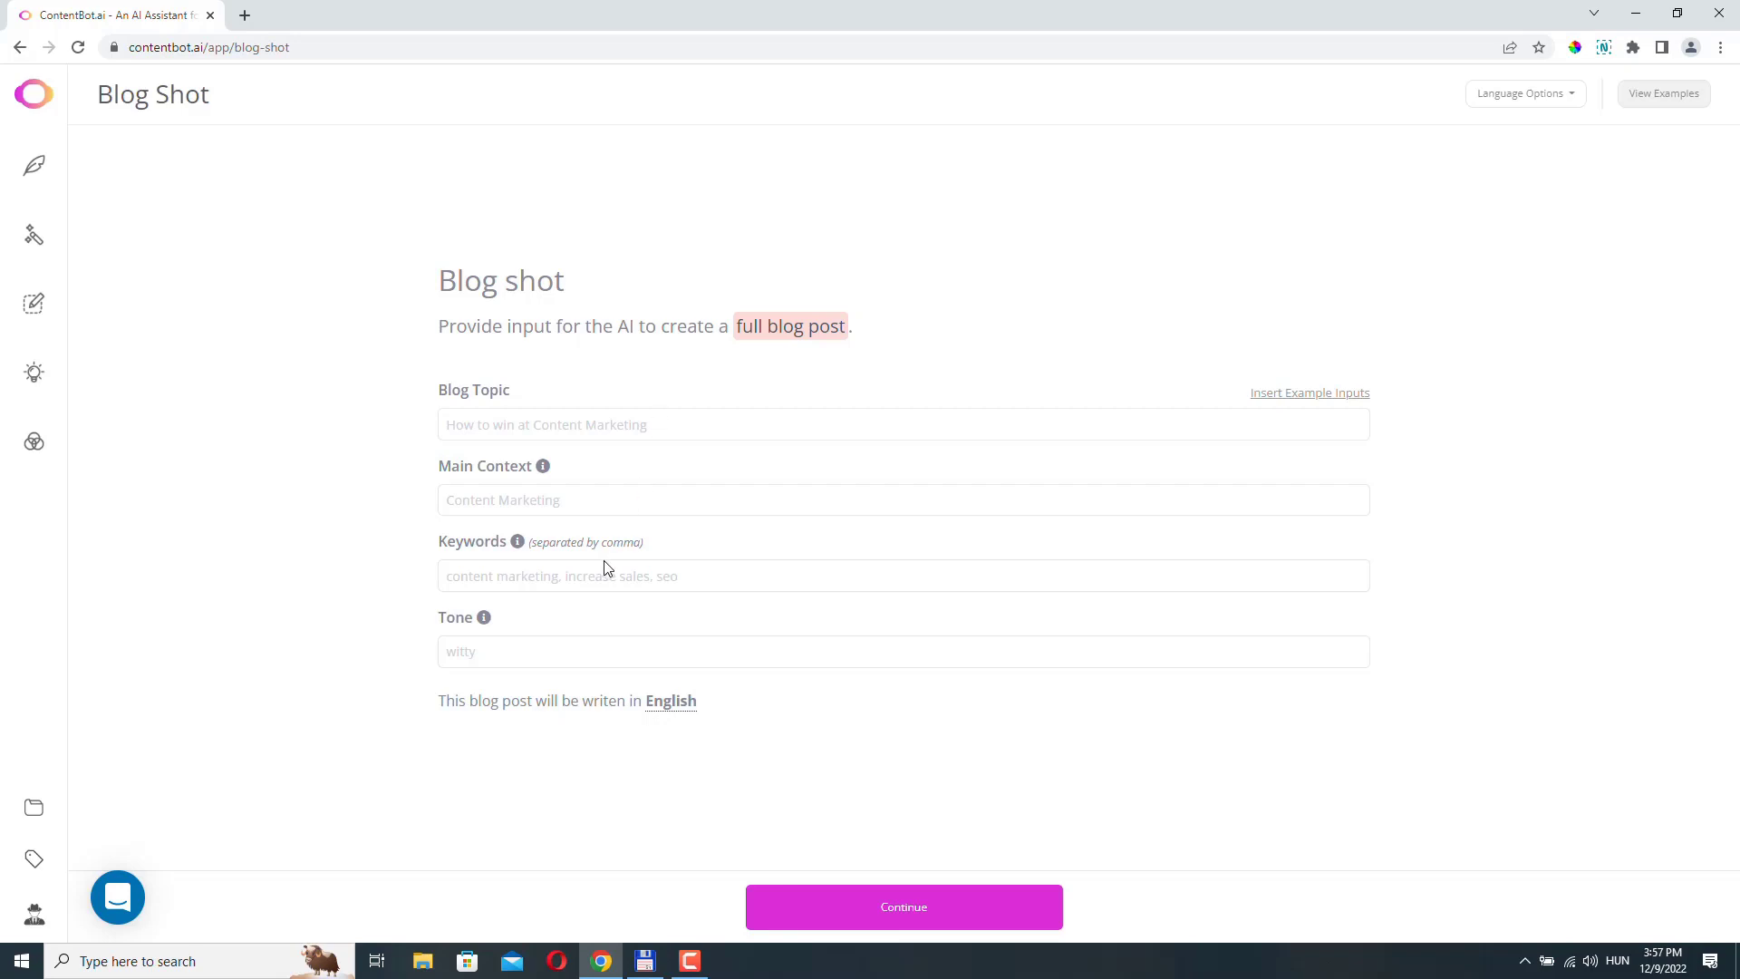
Fill the Blog Shot form with the example inputs on content marketing for small businesses, casual tone.
{"action": "left_click", "coordinate": [618, 503]}
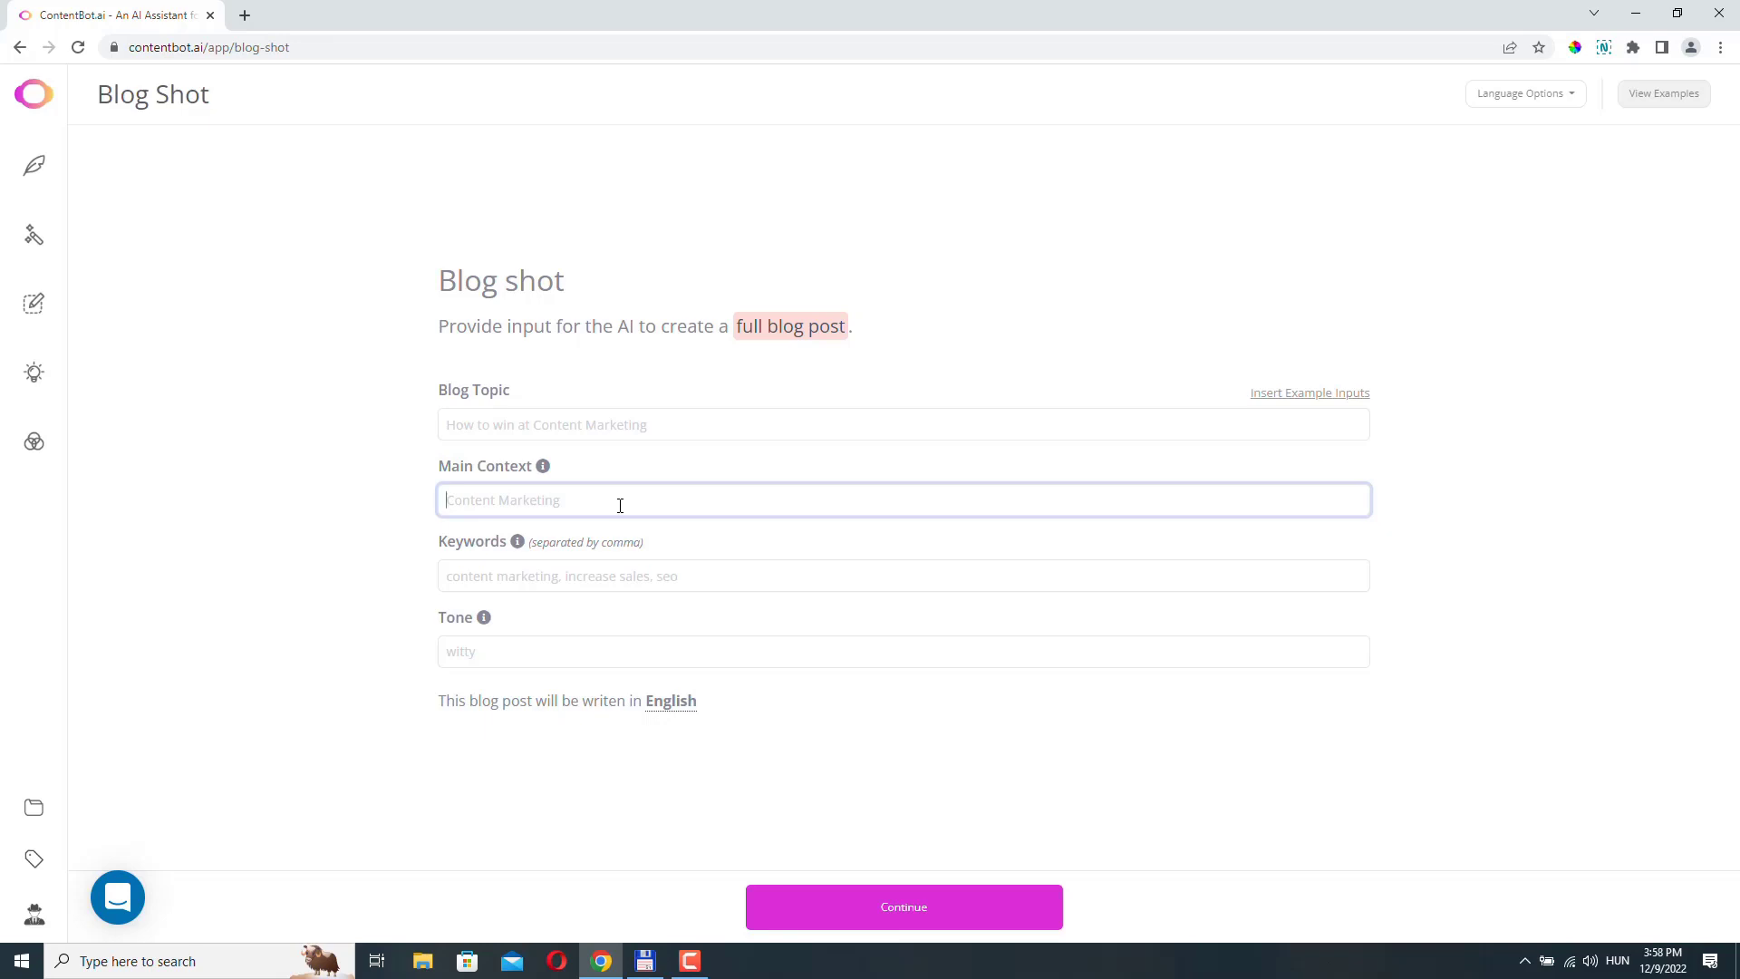
{"action": "left_click", "coordinate": [683, 581]}
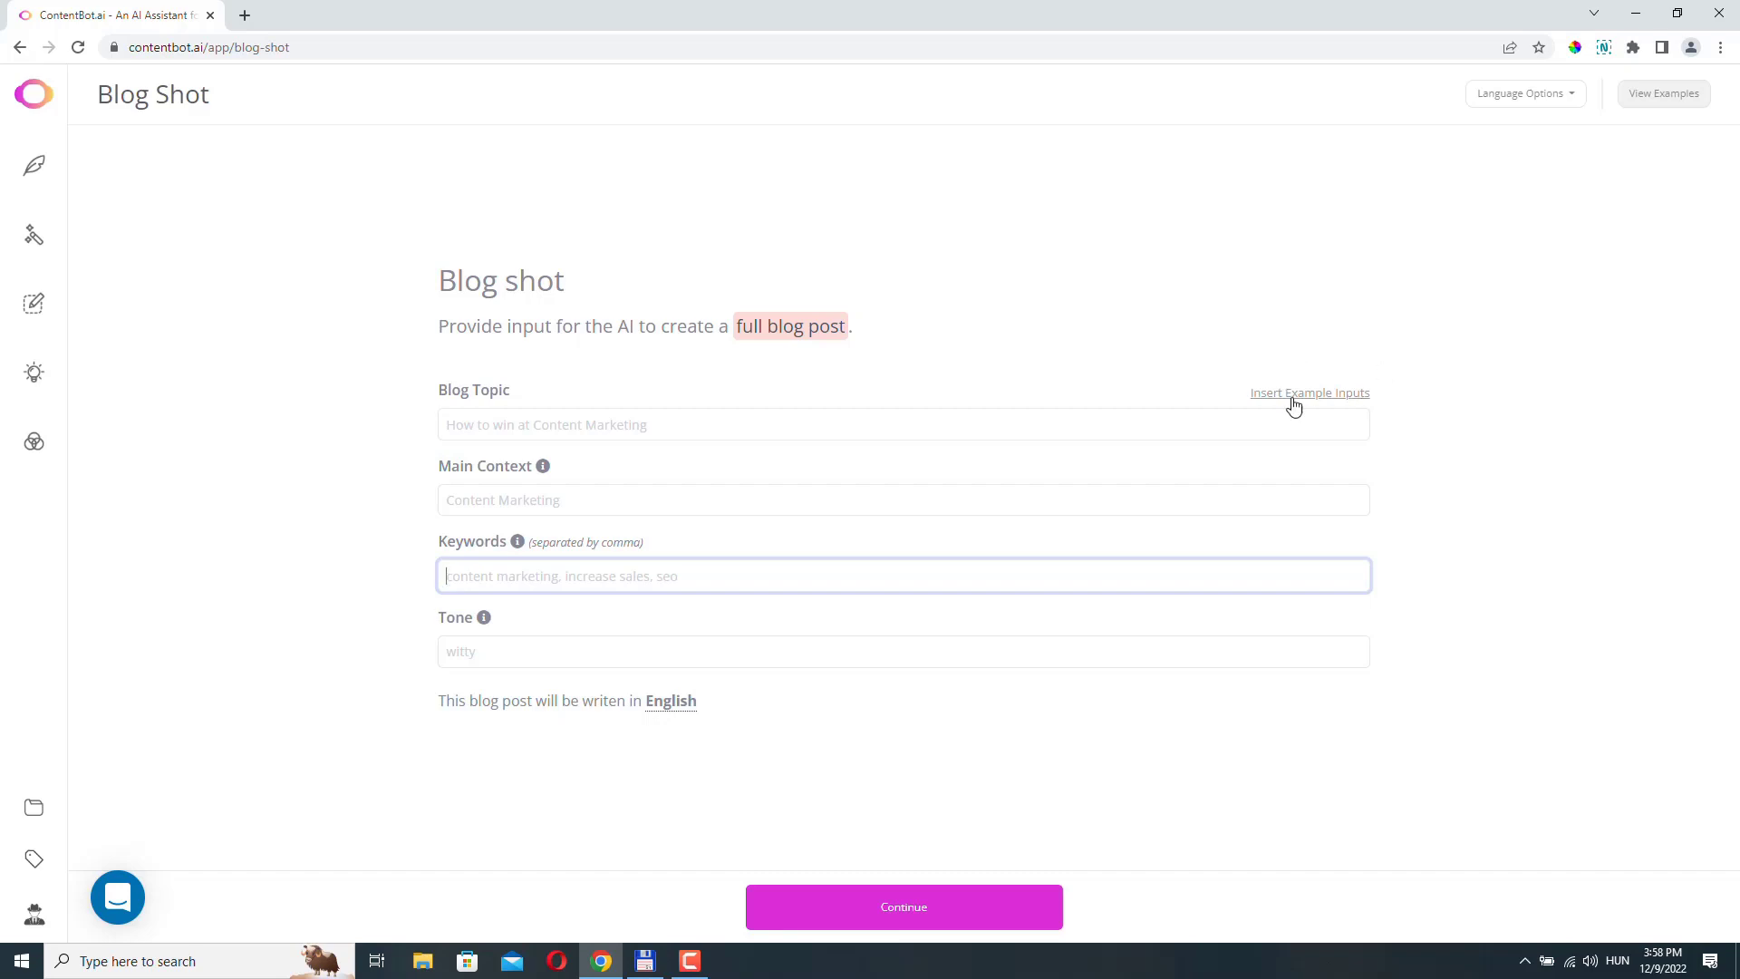
{"action": "left_click", "coordinate": [1345, 397]}
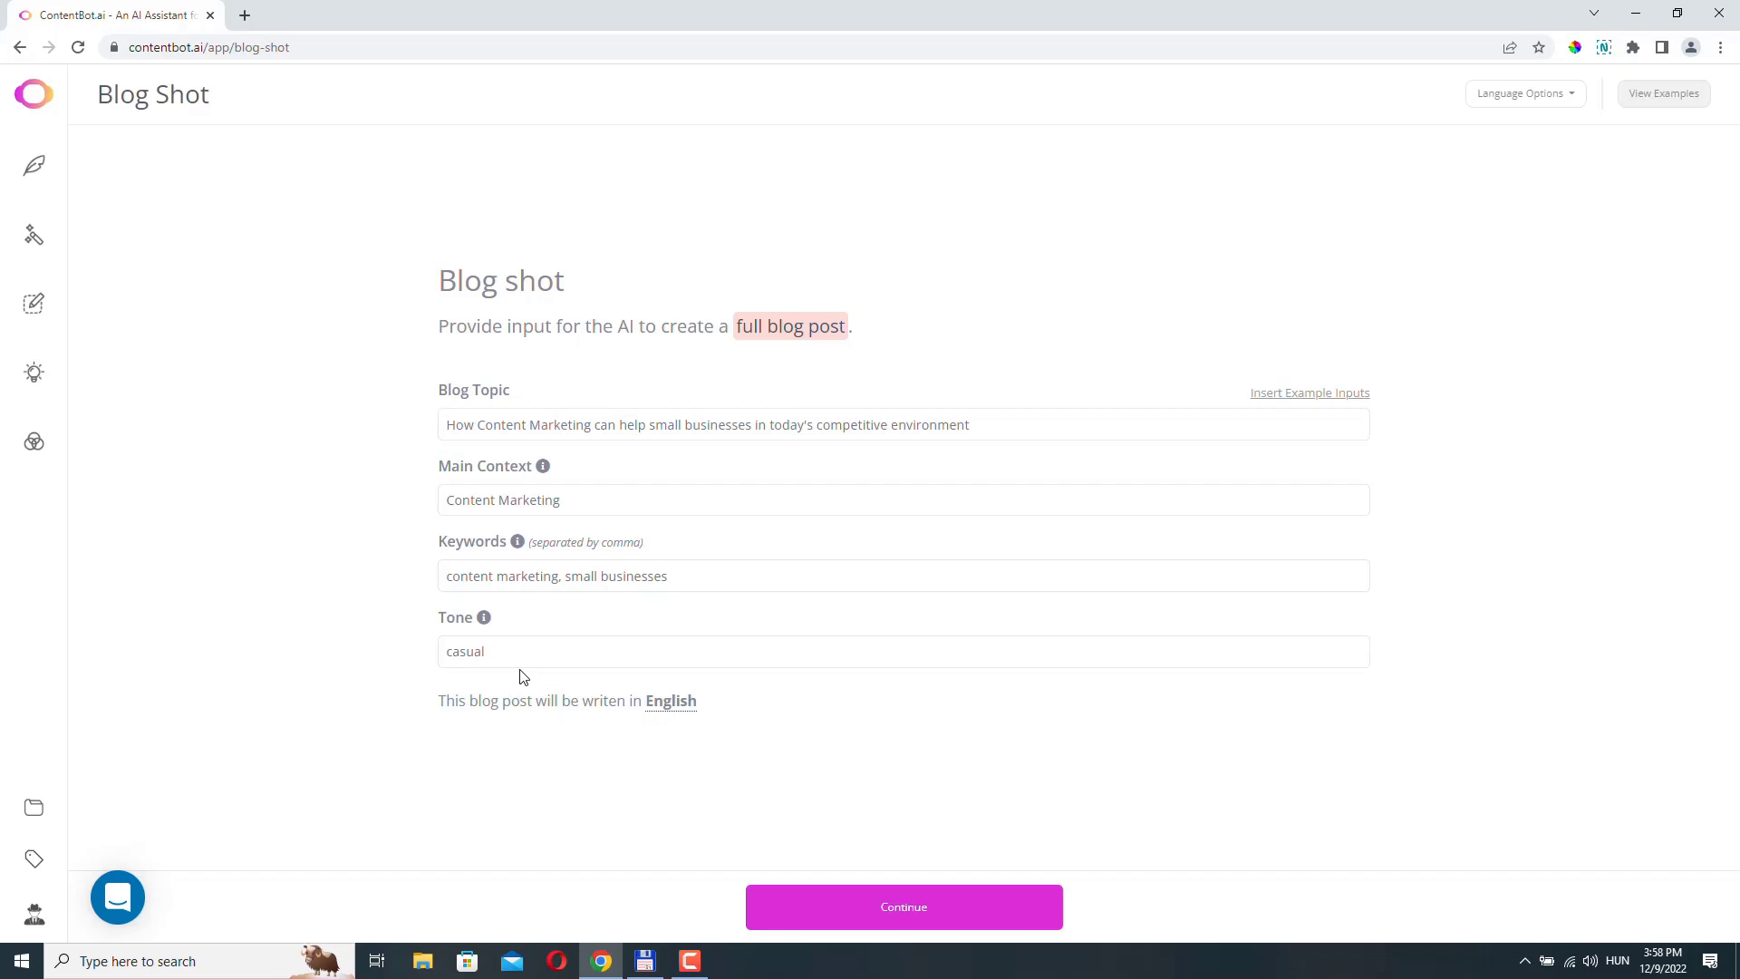
Replace the blog topic with 'Top 5 reasons to get into email marketing'.
{"action": "left_click", "coordinate": [1001, 423]}
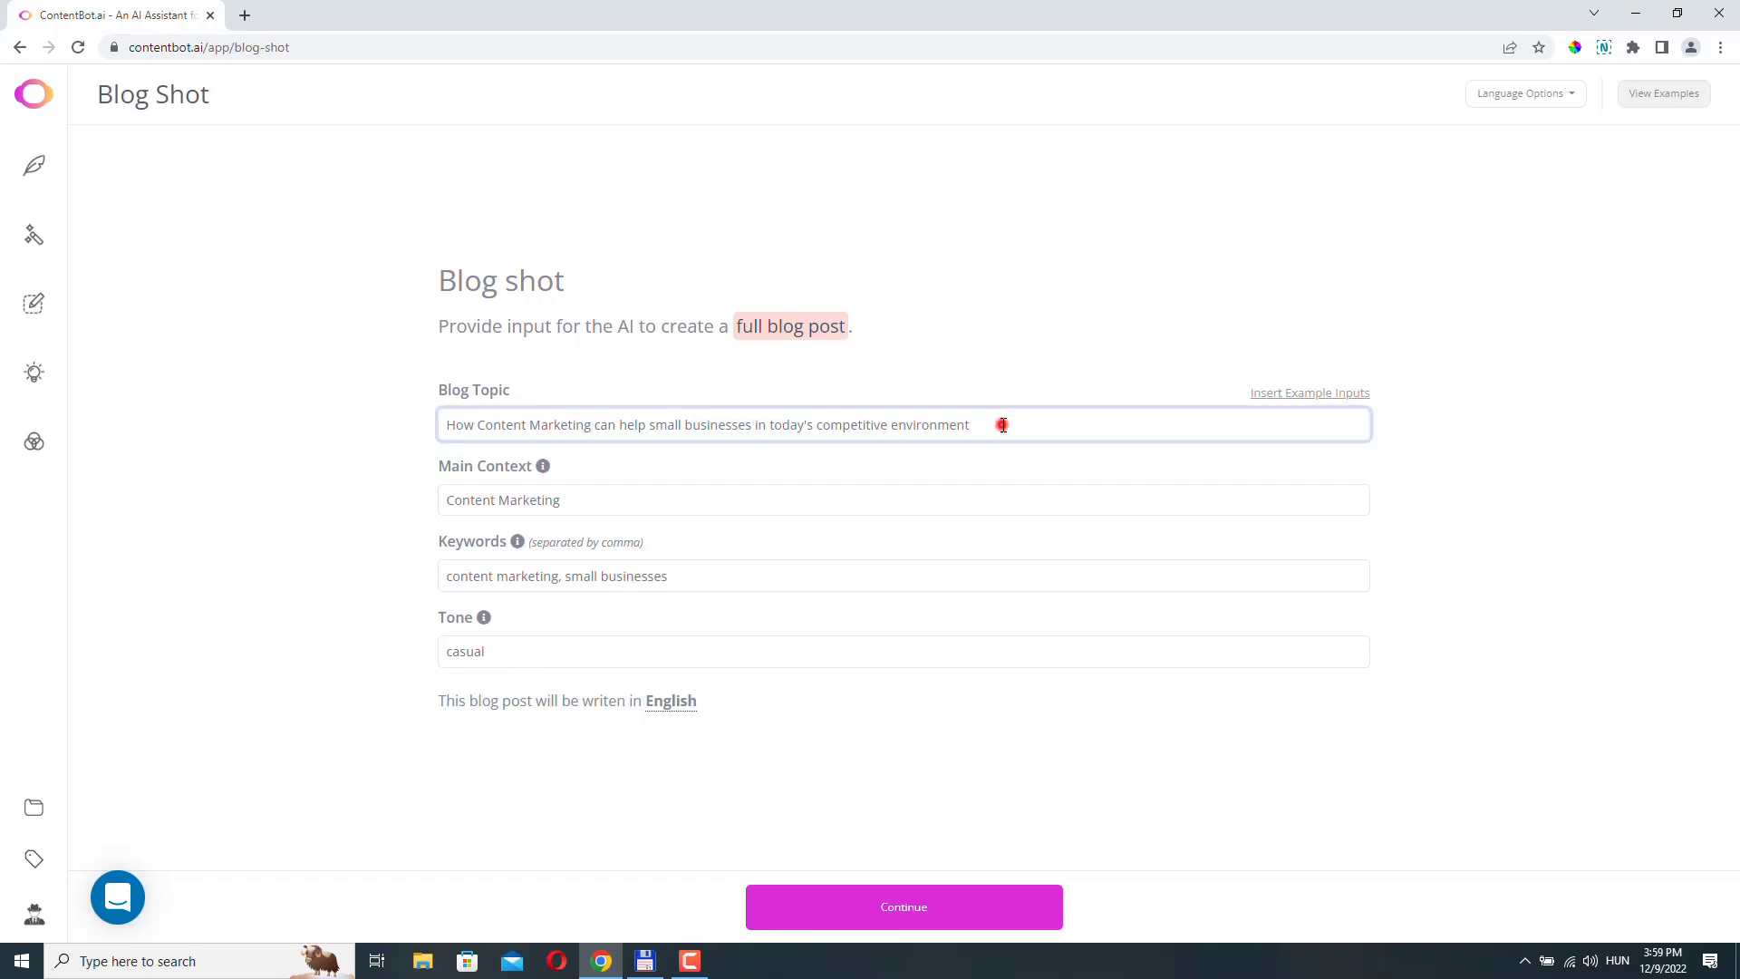
{"action": "key", "text": "ctrl+a"}
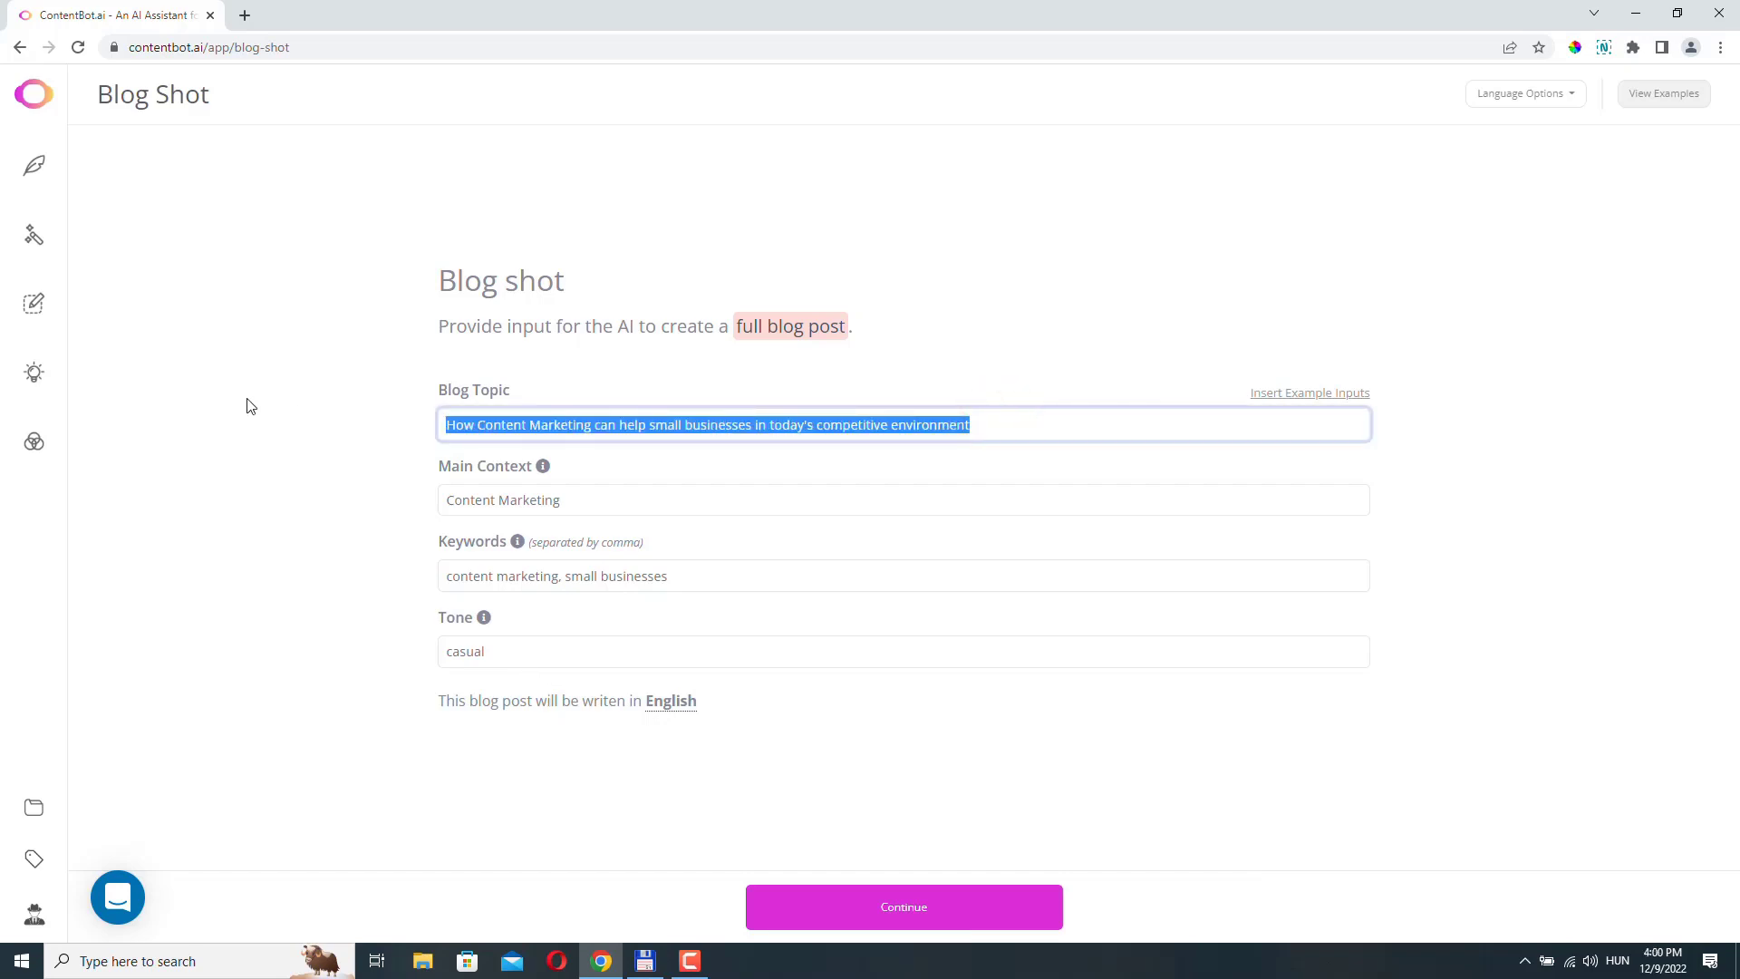
{"action": "type", "text": "Top "}
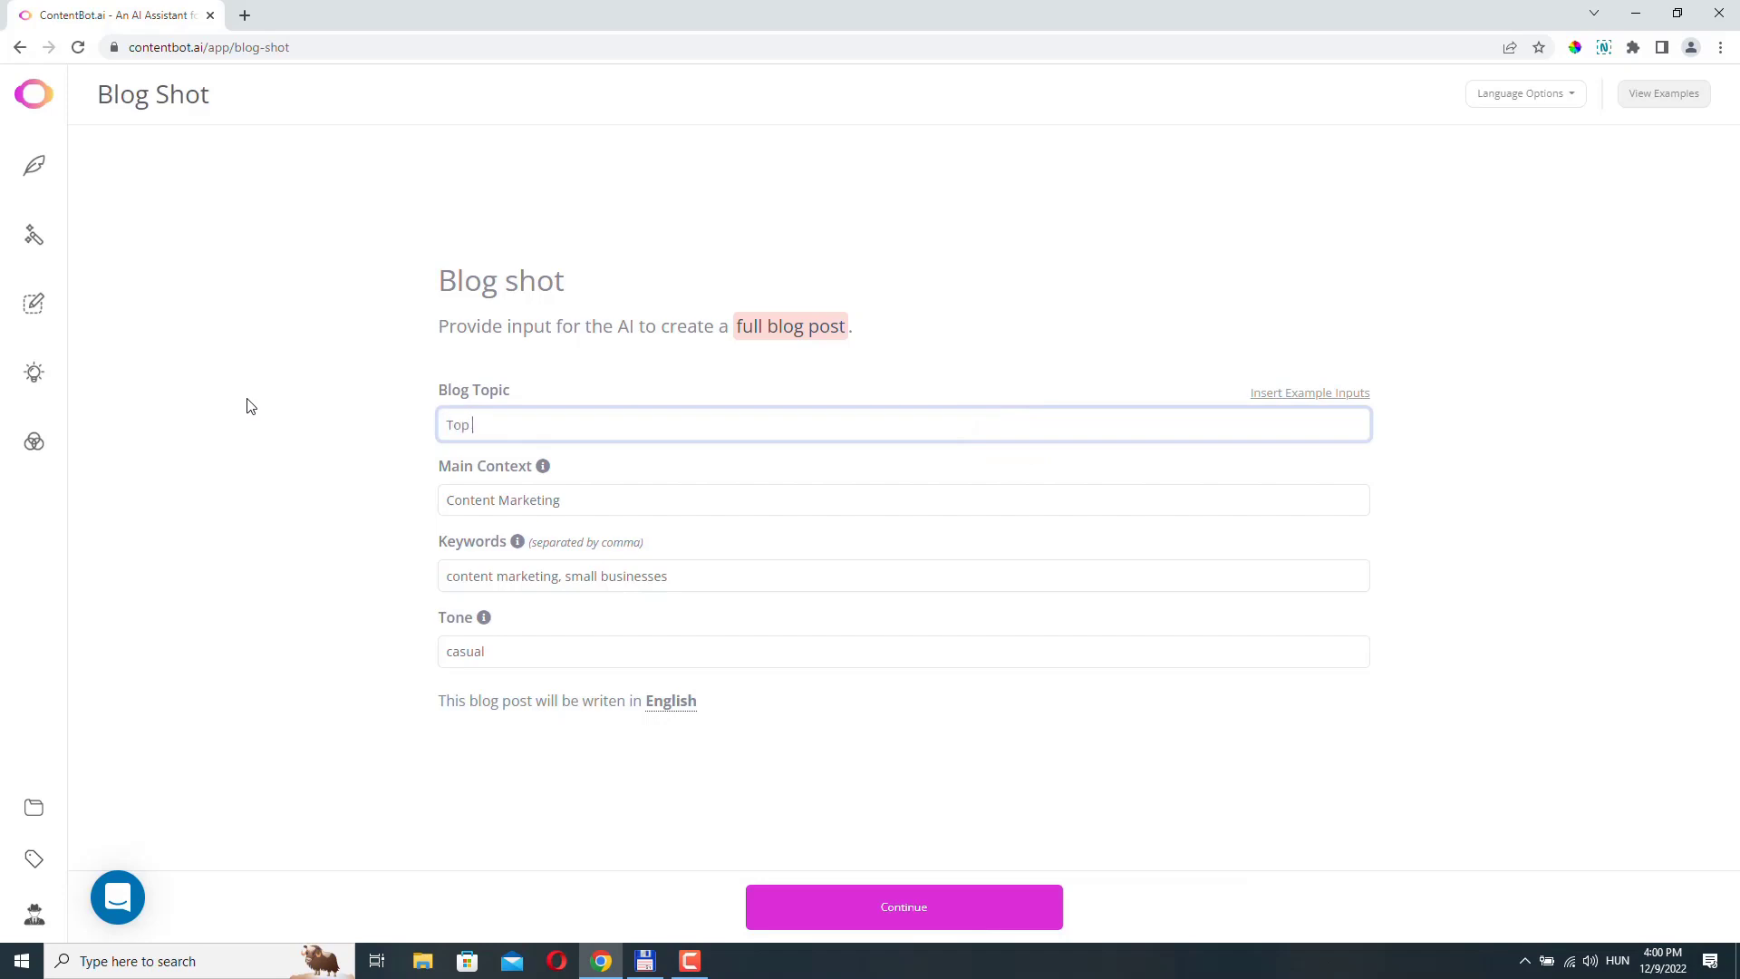
{"action": "type", "text": "5 reasons to get into email marketing"}
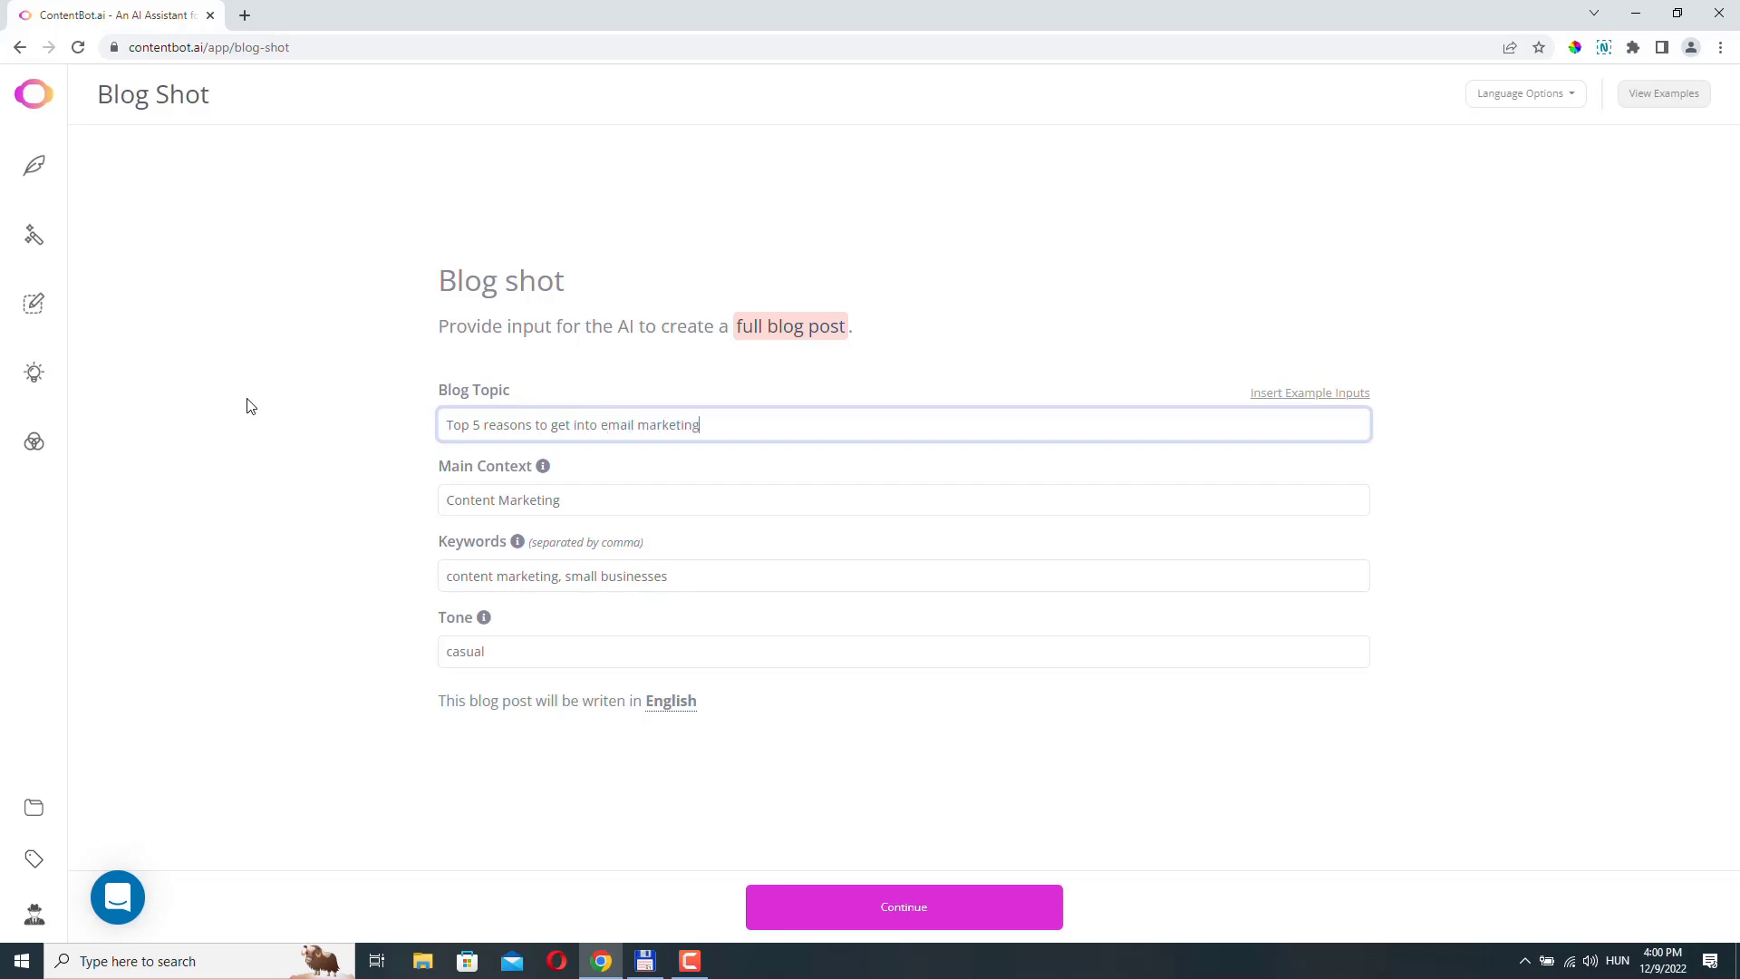
Set main context 'email marketing' and keywords 'email marketing, newsletter, email automation', keeping casual tone.
{"action": "triple_click", "coordinate": [602, 498]}
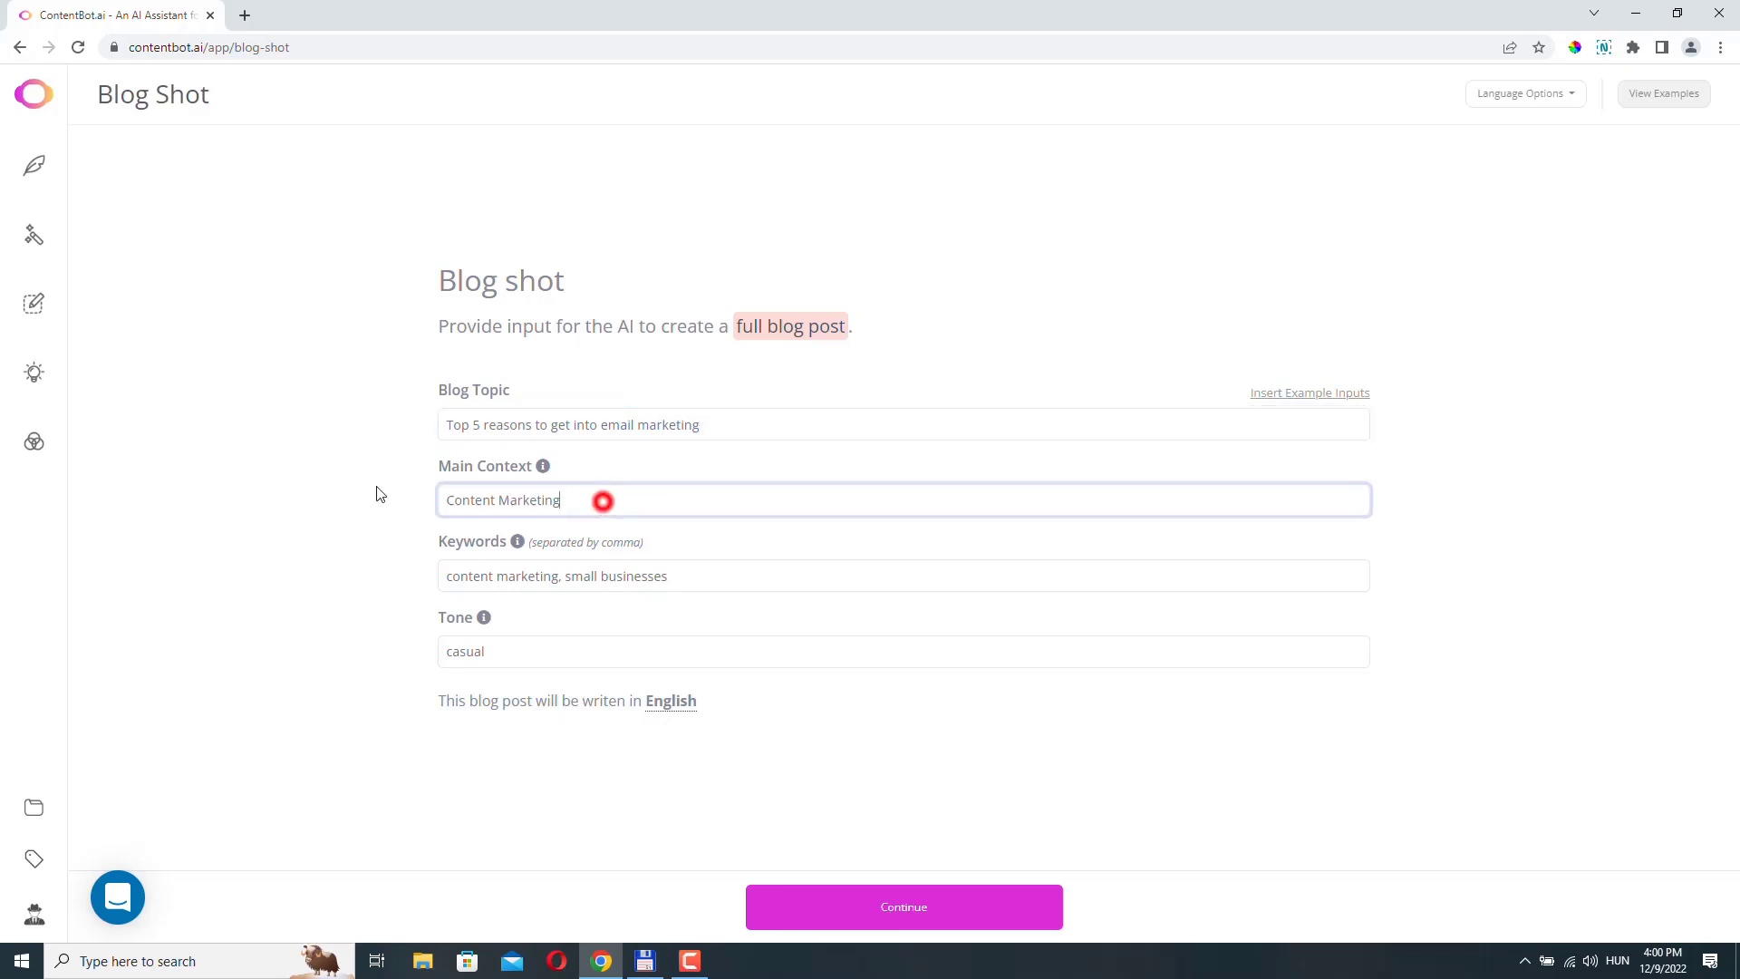
{"action": "type", "text": "email marketing"}
{"action": "key", "text": "Tab"}
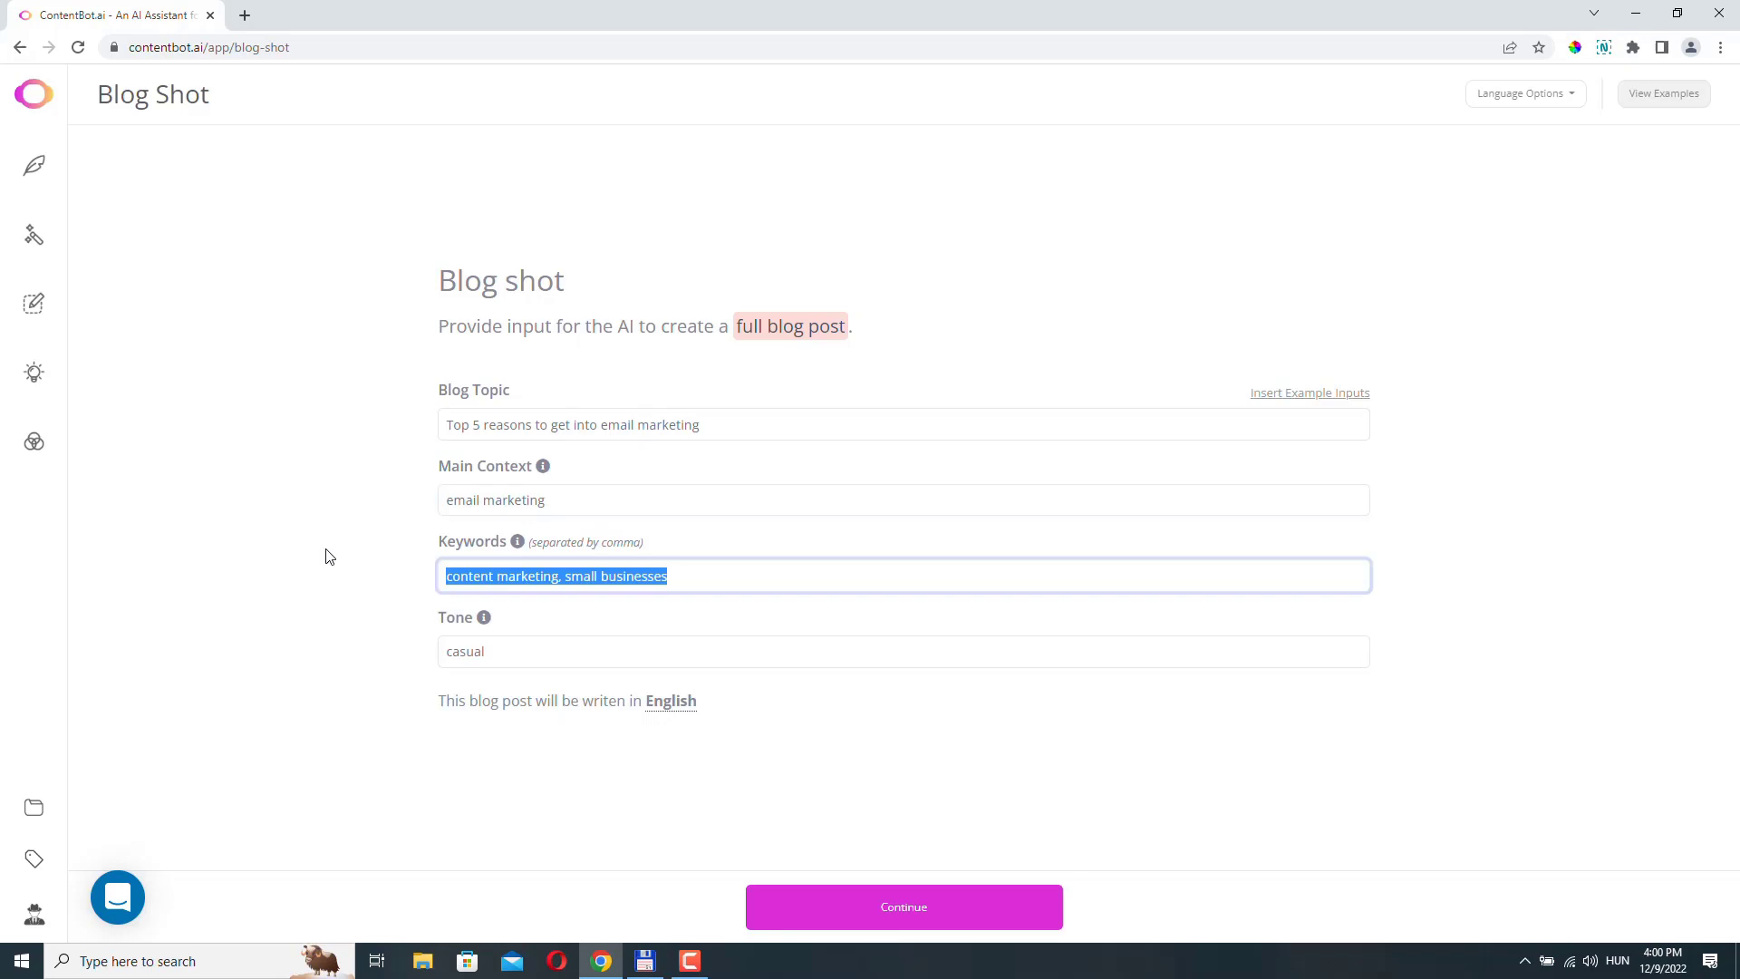
{"action": "type", "text": "email ma"}
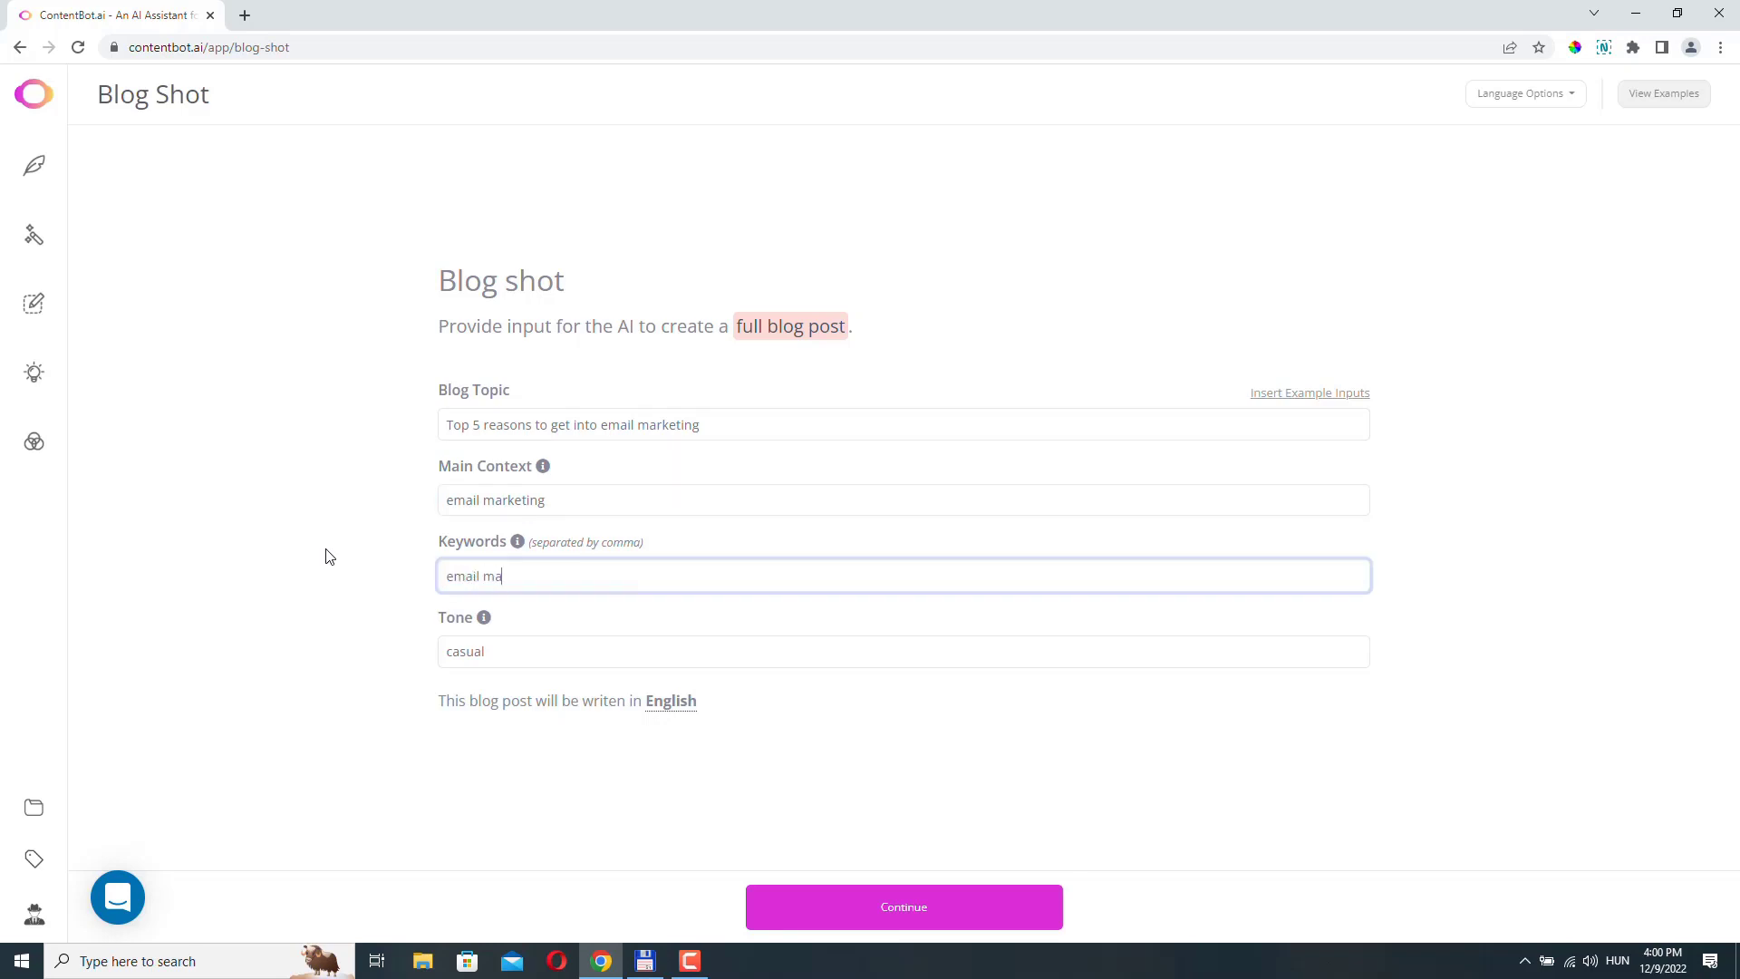
{"action": "type", "text": "rketing, newsletter, email automation"}
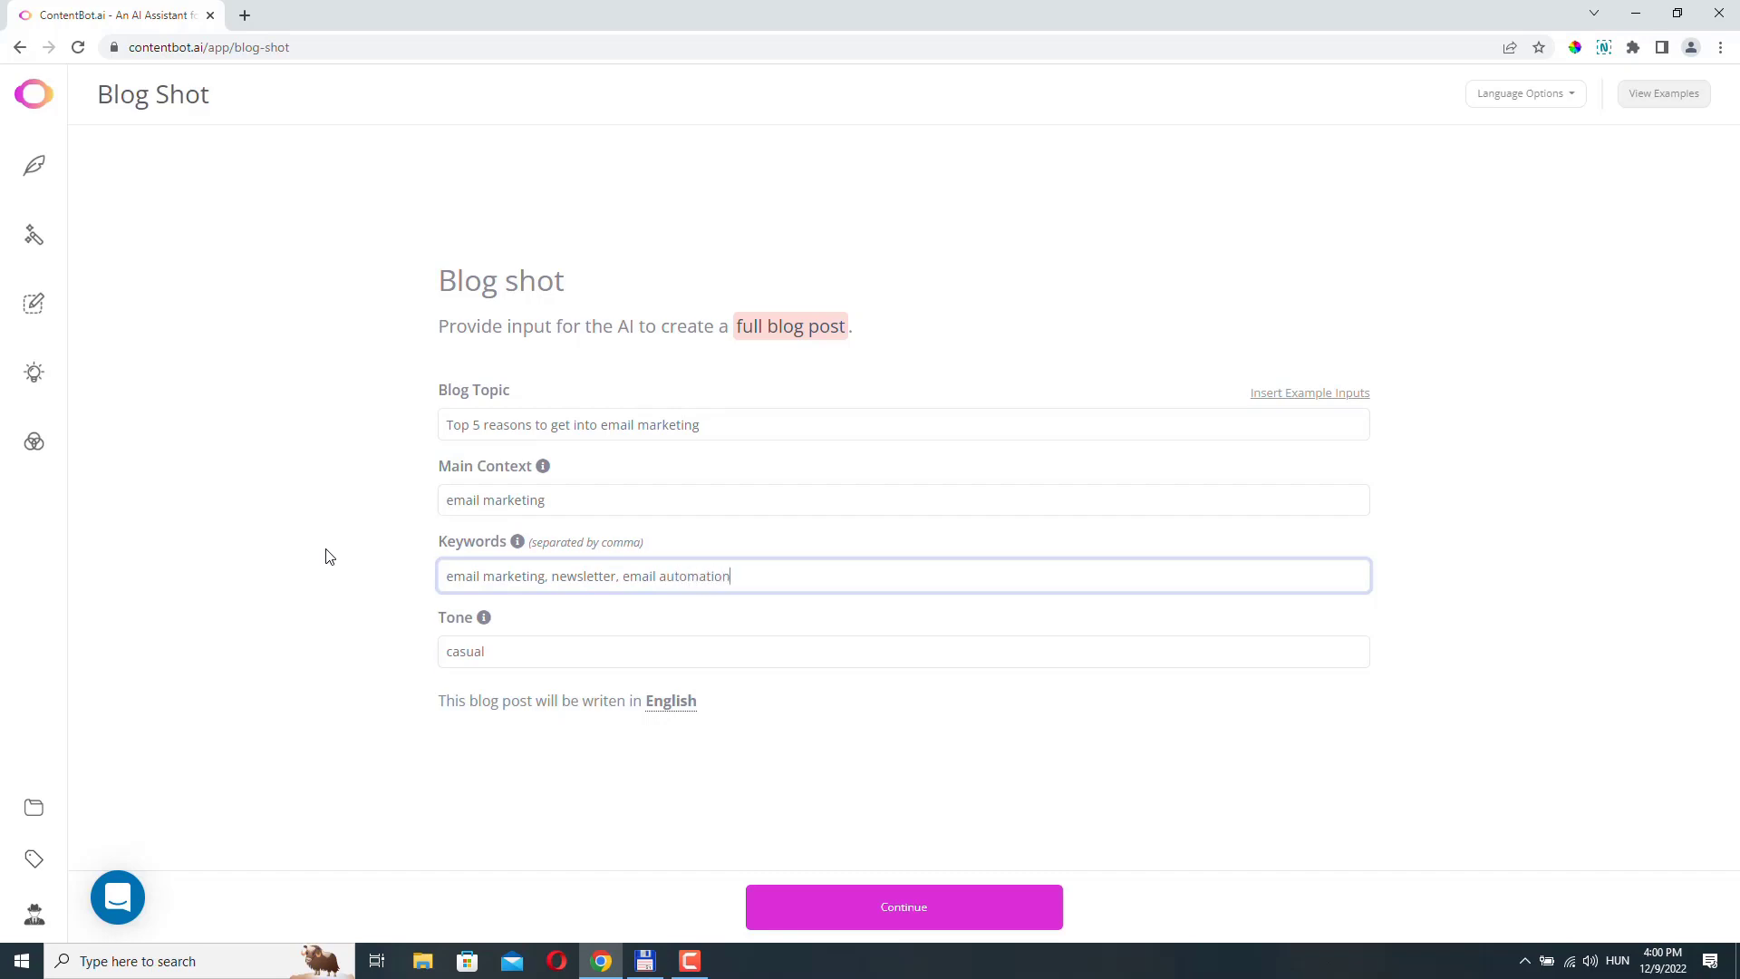
{"action": "key", "text": "Tab"}
{"action": "double_click", "coordinate": [509, 659]}
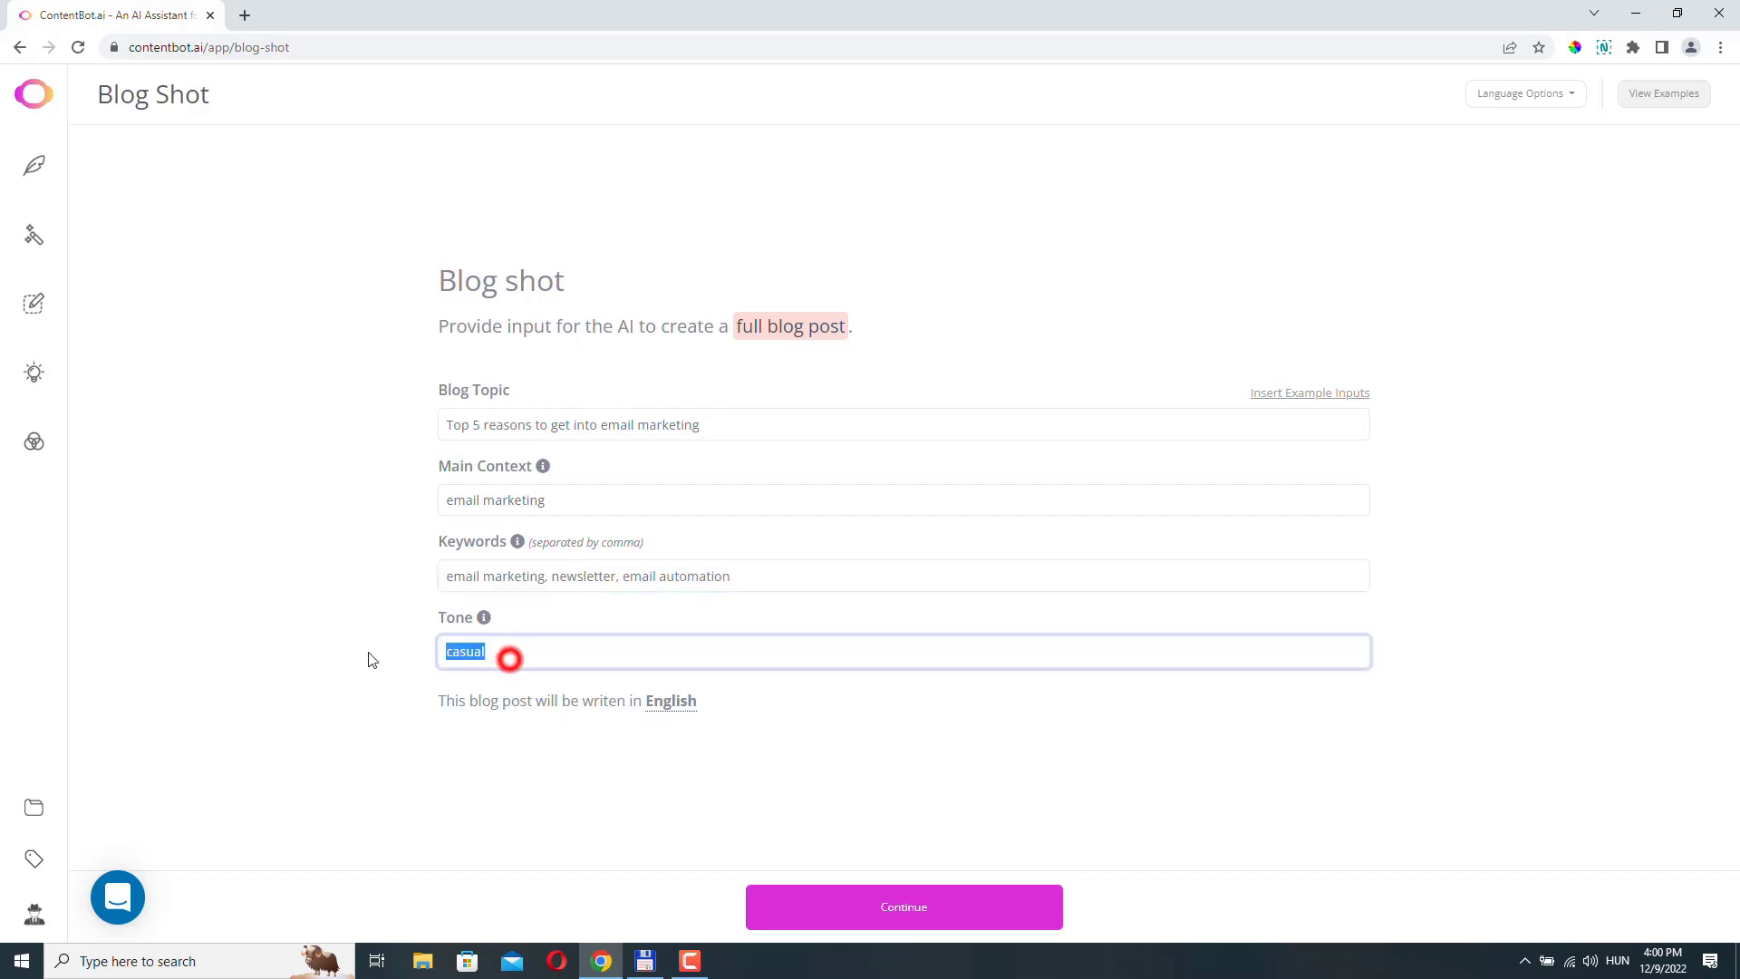
{"action": "double_click", "coordinate": [541, 657]}
Generate the email-marketing blog article from the completed Blog Shot form.
{"action": "left_click", "coordinate": [922, 910]}
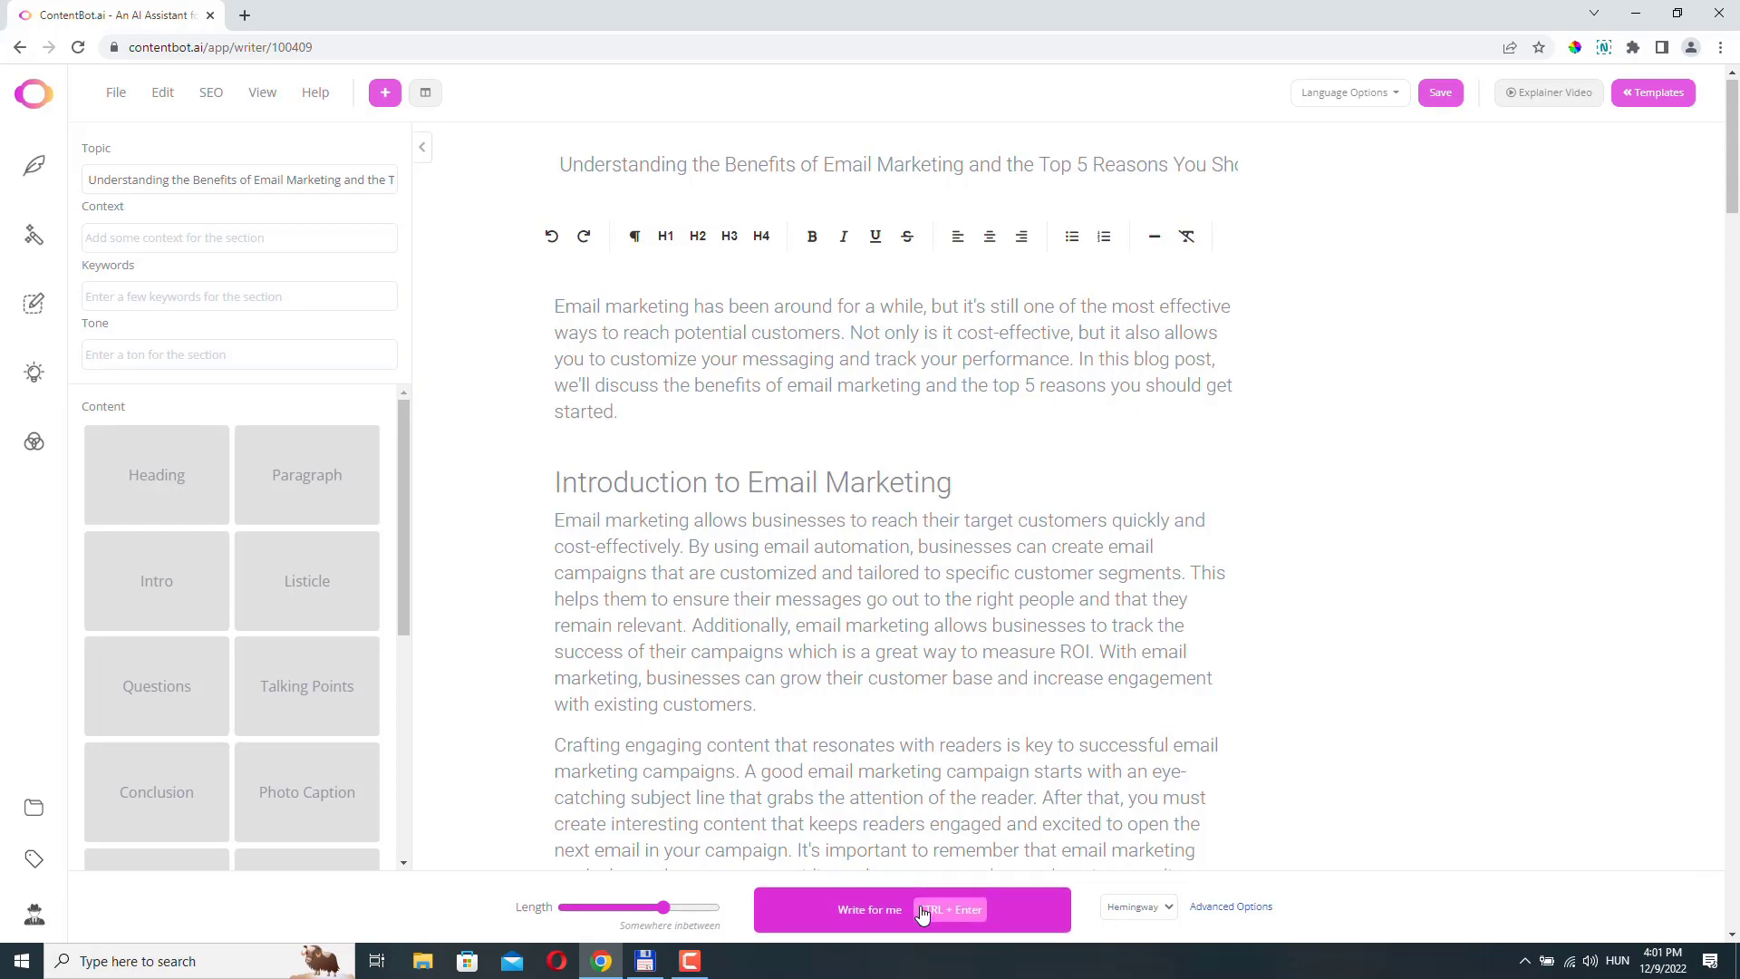
{"action": "left_click_drag", "start_coordinate": [559, 165], "coordinate": [1263, 179]}
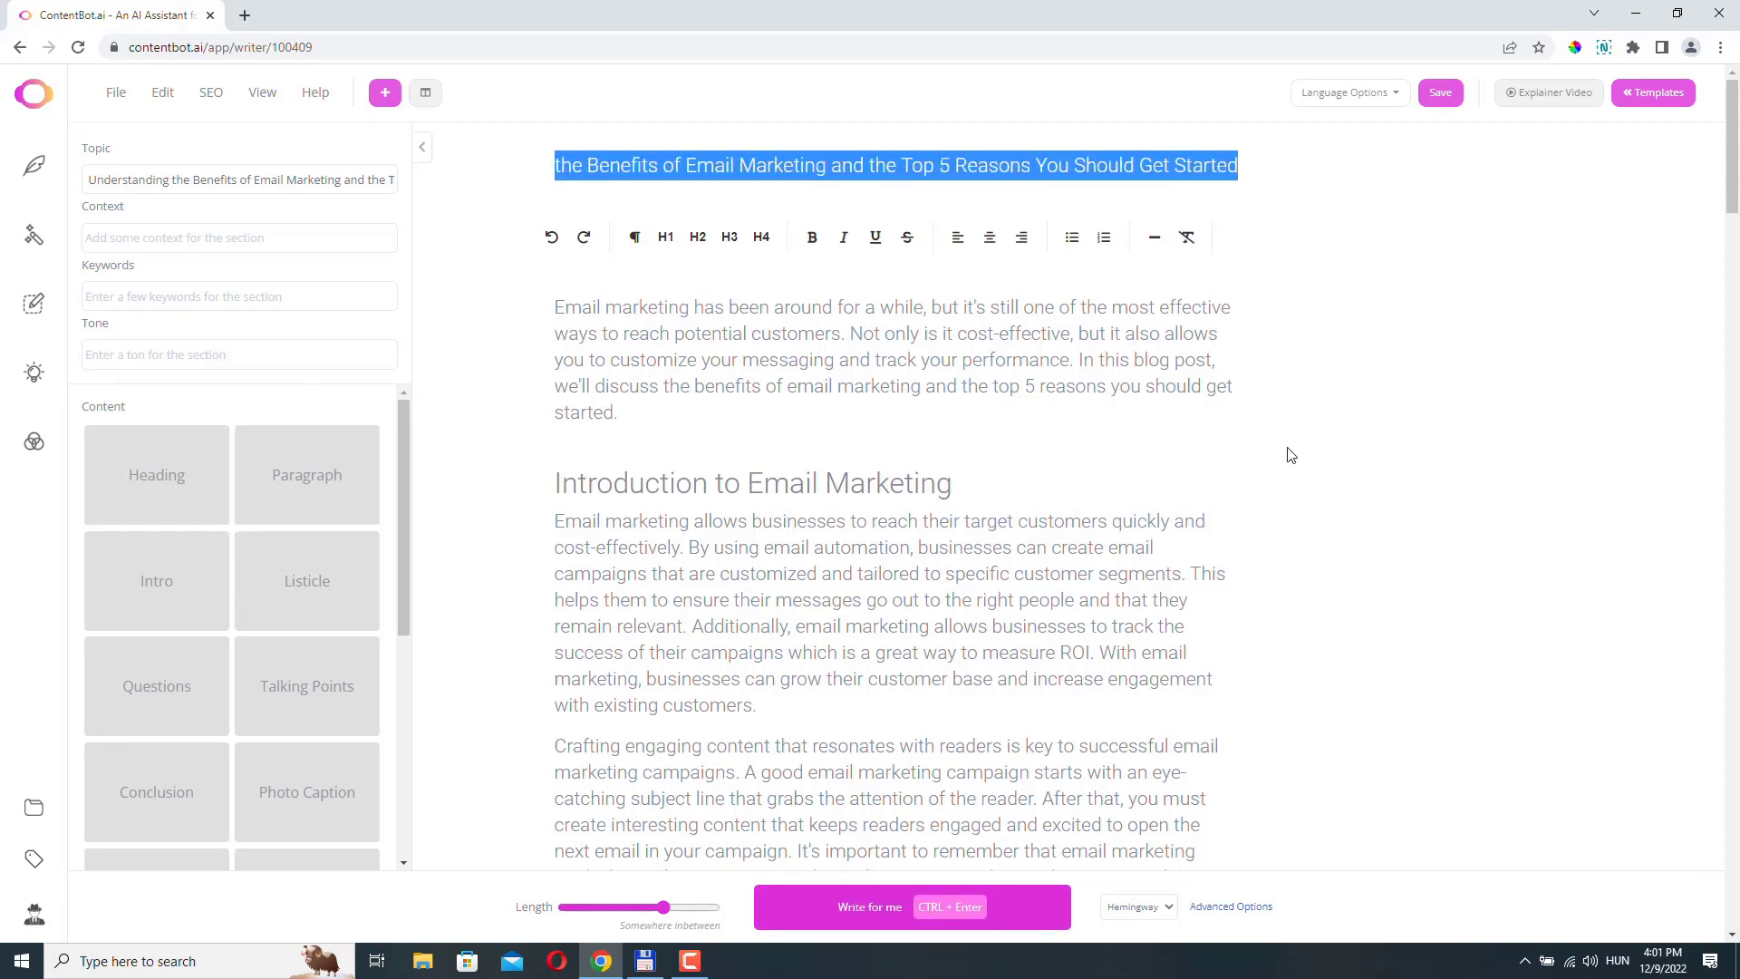
{"action": "scroll", "coordinate": [1286, 453], "scroll_direction": "down", "scroll_amount": 1}
{"action": "triple_click", "coordinate": [644, 322]}
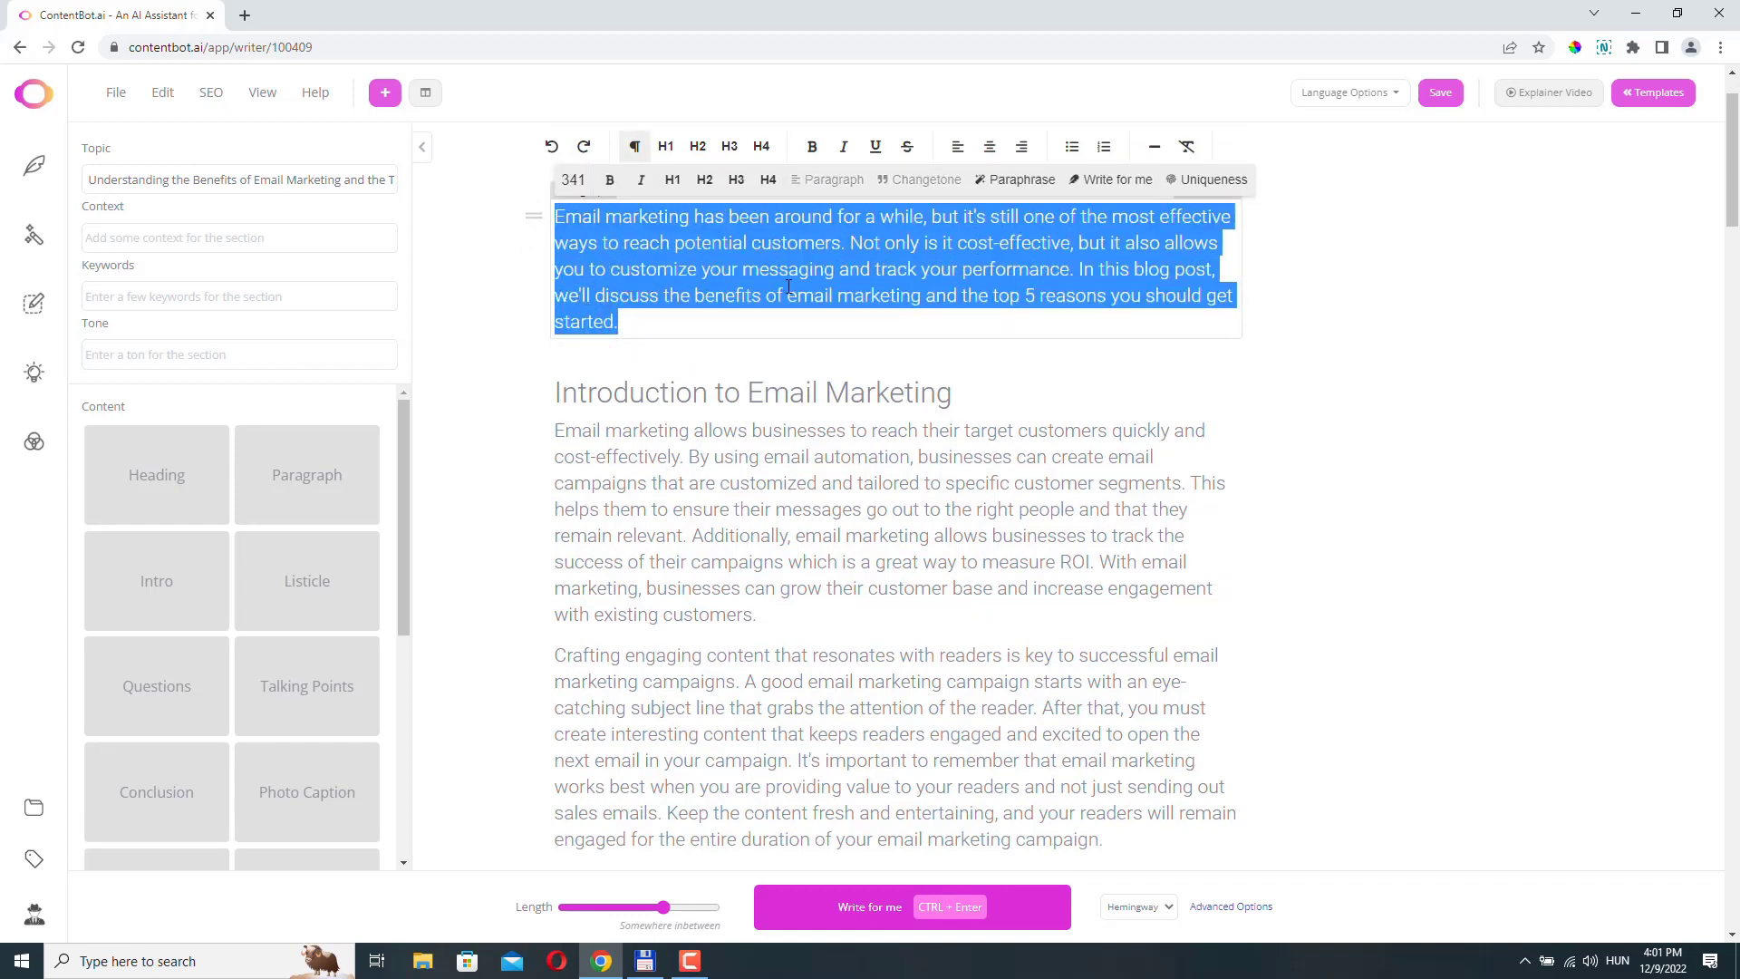
{"action": "scroll", "coordinate": [946, 313], "scroll_direction": "down", "scroll_amount": 1}
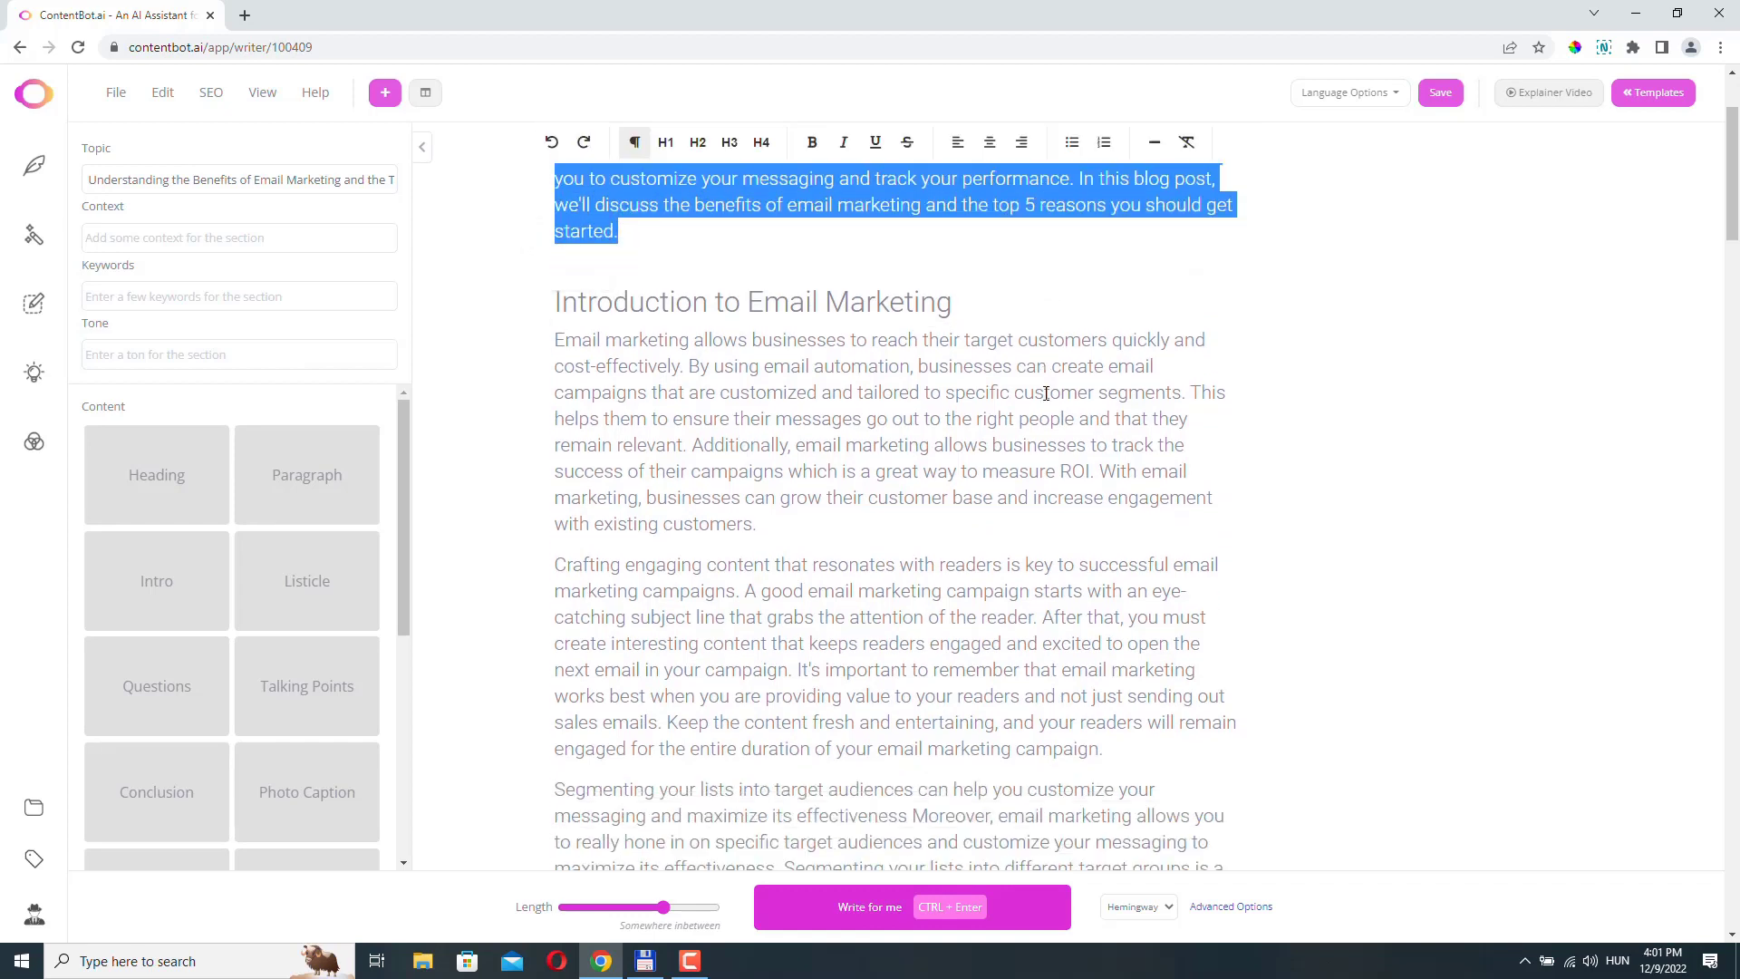
{"action": "triple_click", "coordinate": [979, 302]}
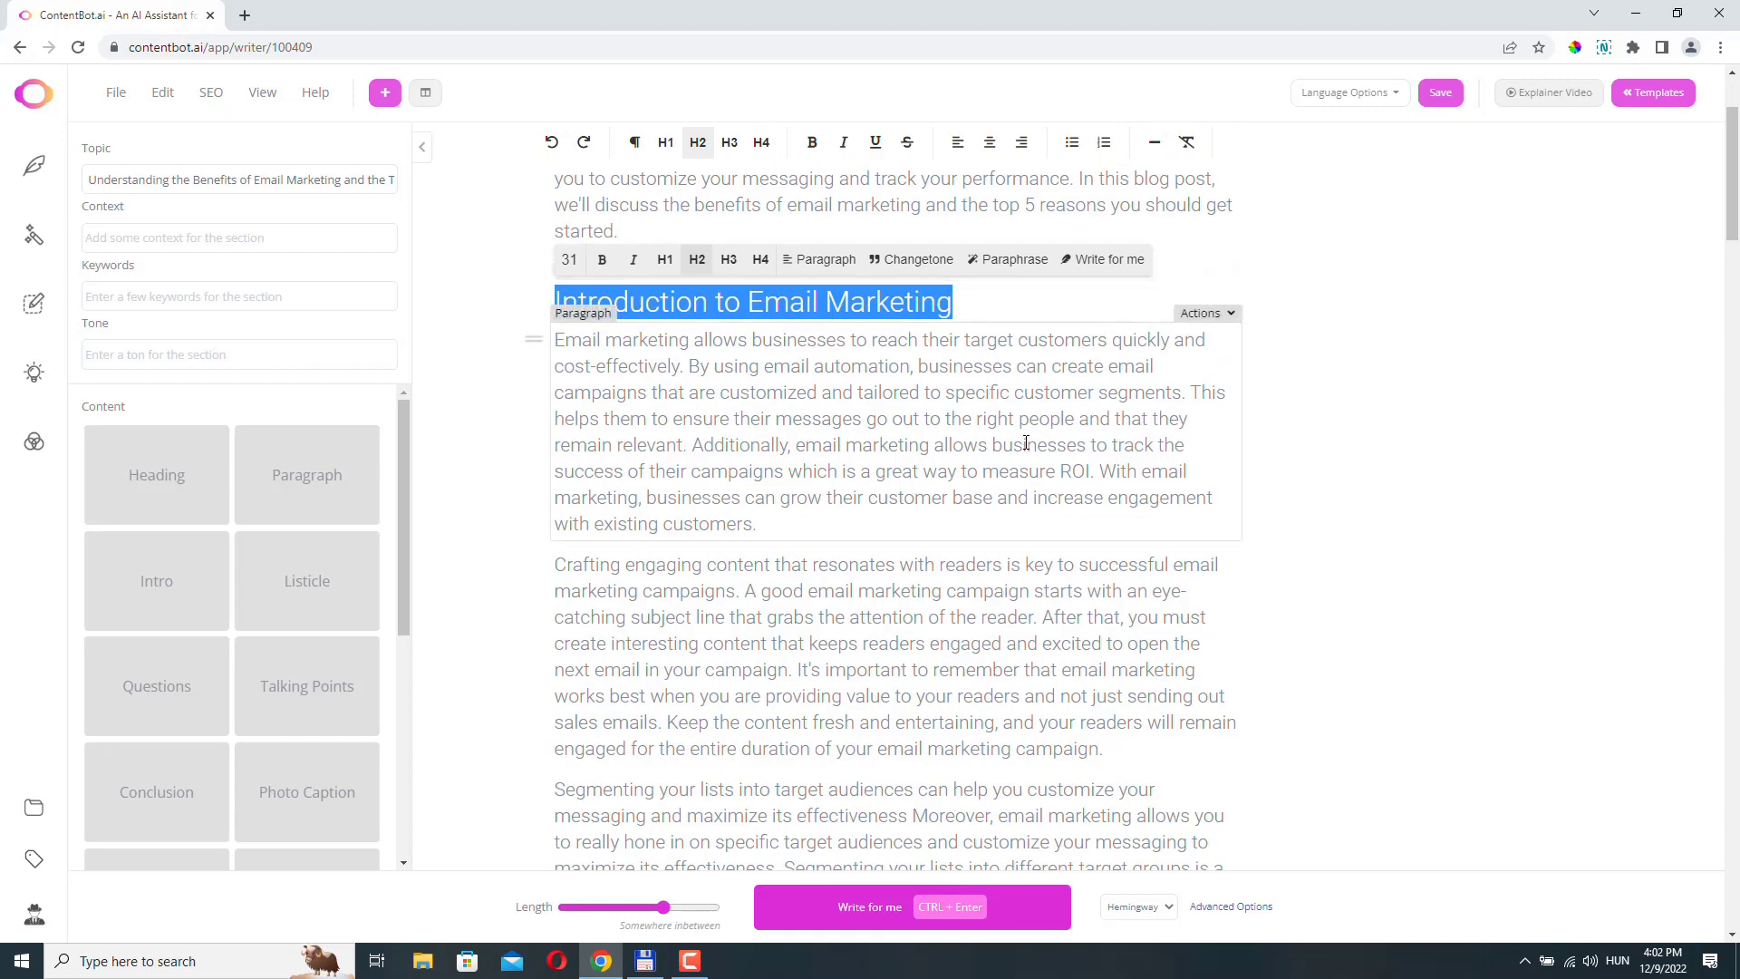
{"action": "scroll", "coordinate": [958, 426], "scroll_direction": "down", "scroll_amount": 6}
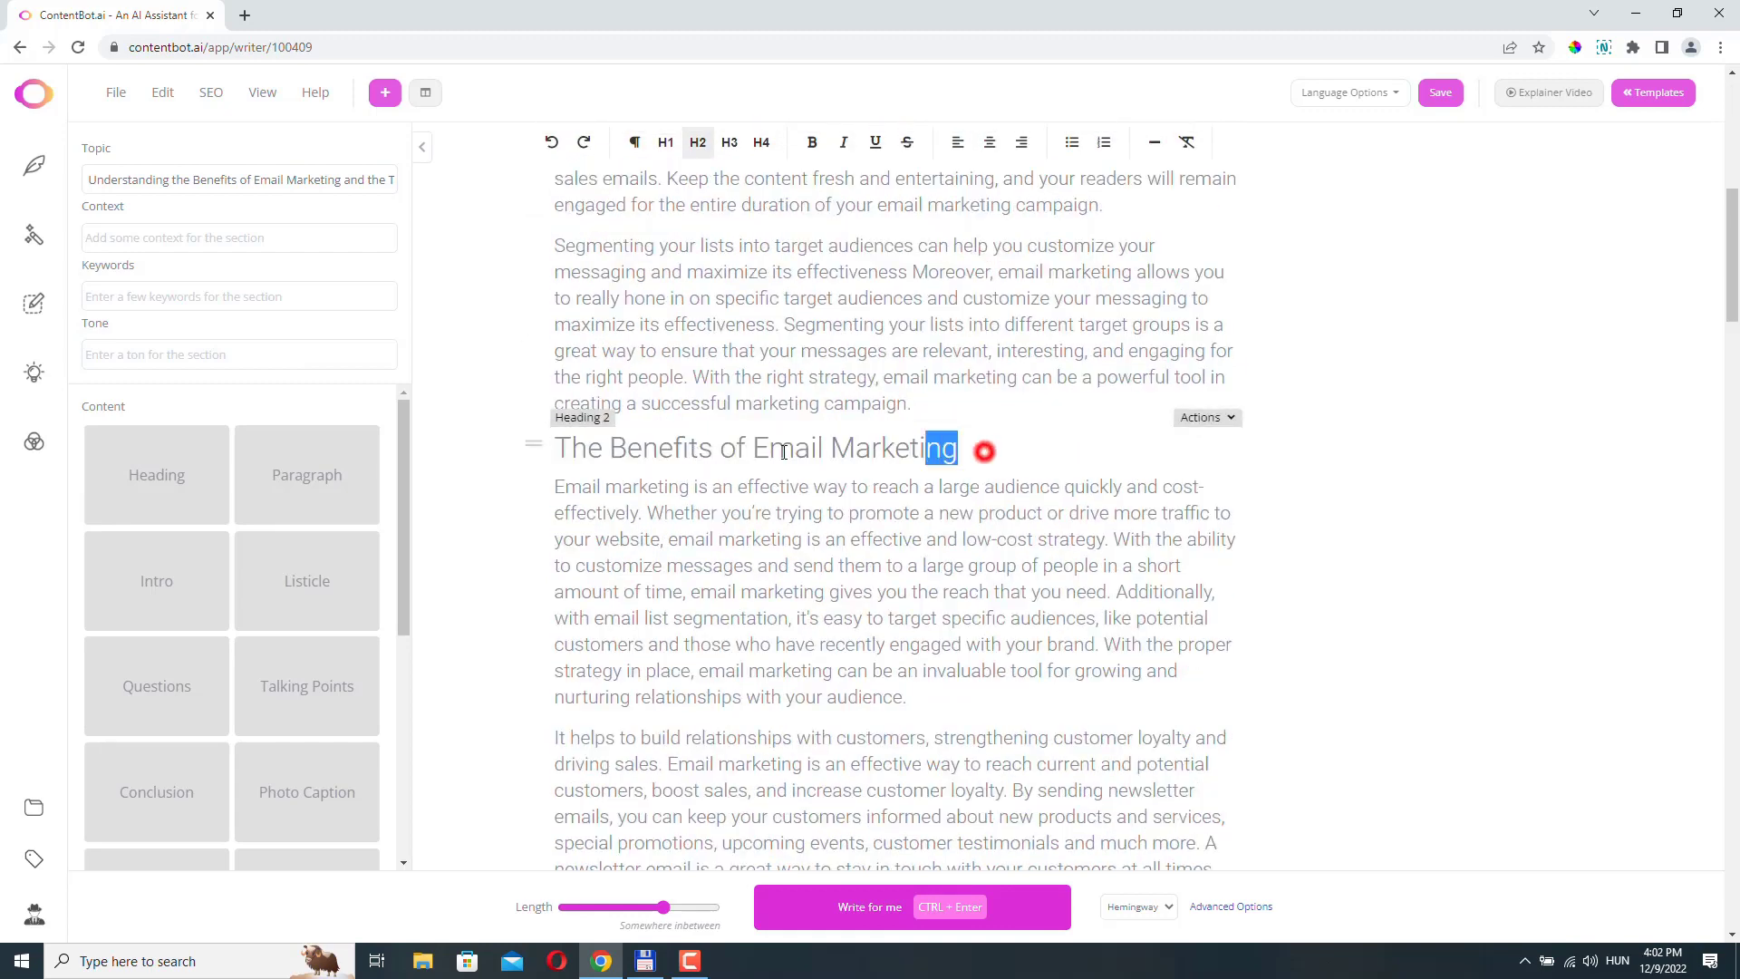
{"action": "left_click_drag", "start_coordinate": [783, 453], "coordinate": [555, 450]}
{"action": "scroll", "coordinate": [581, 470], "scroll_direction": "down", "scroll_amount": 5}
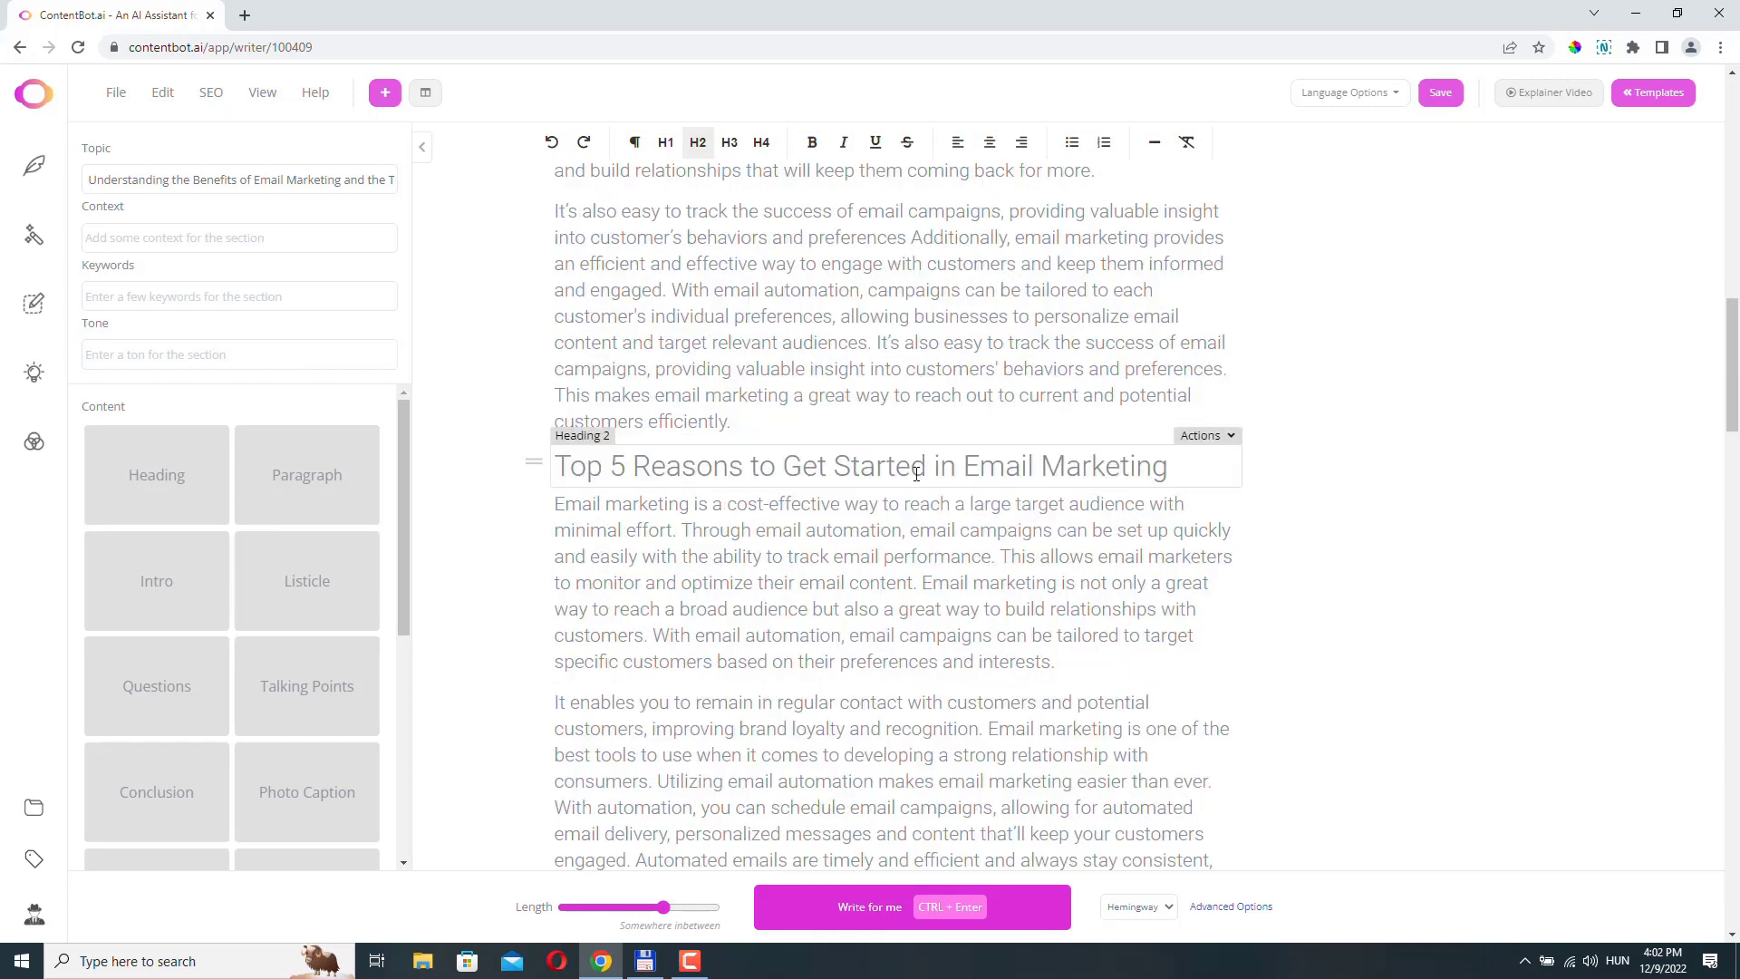
{"action": "left_click_drag", "start_coordinate": [1172, 466], "coordinate": [1212, 466]}
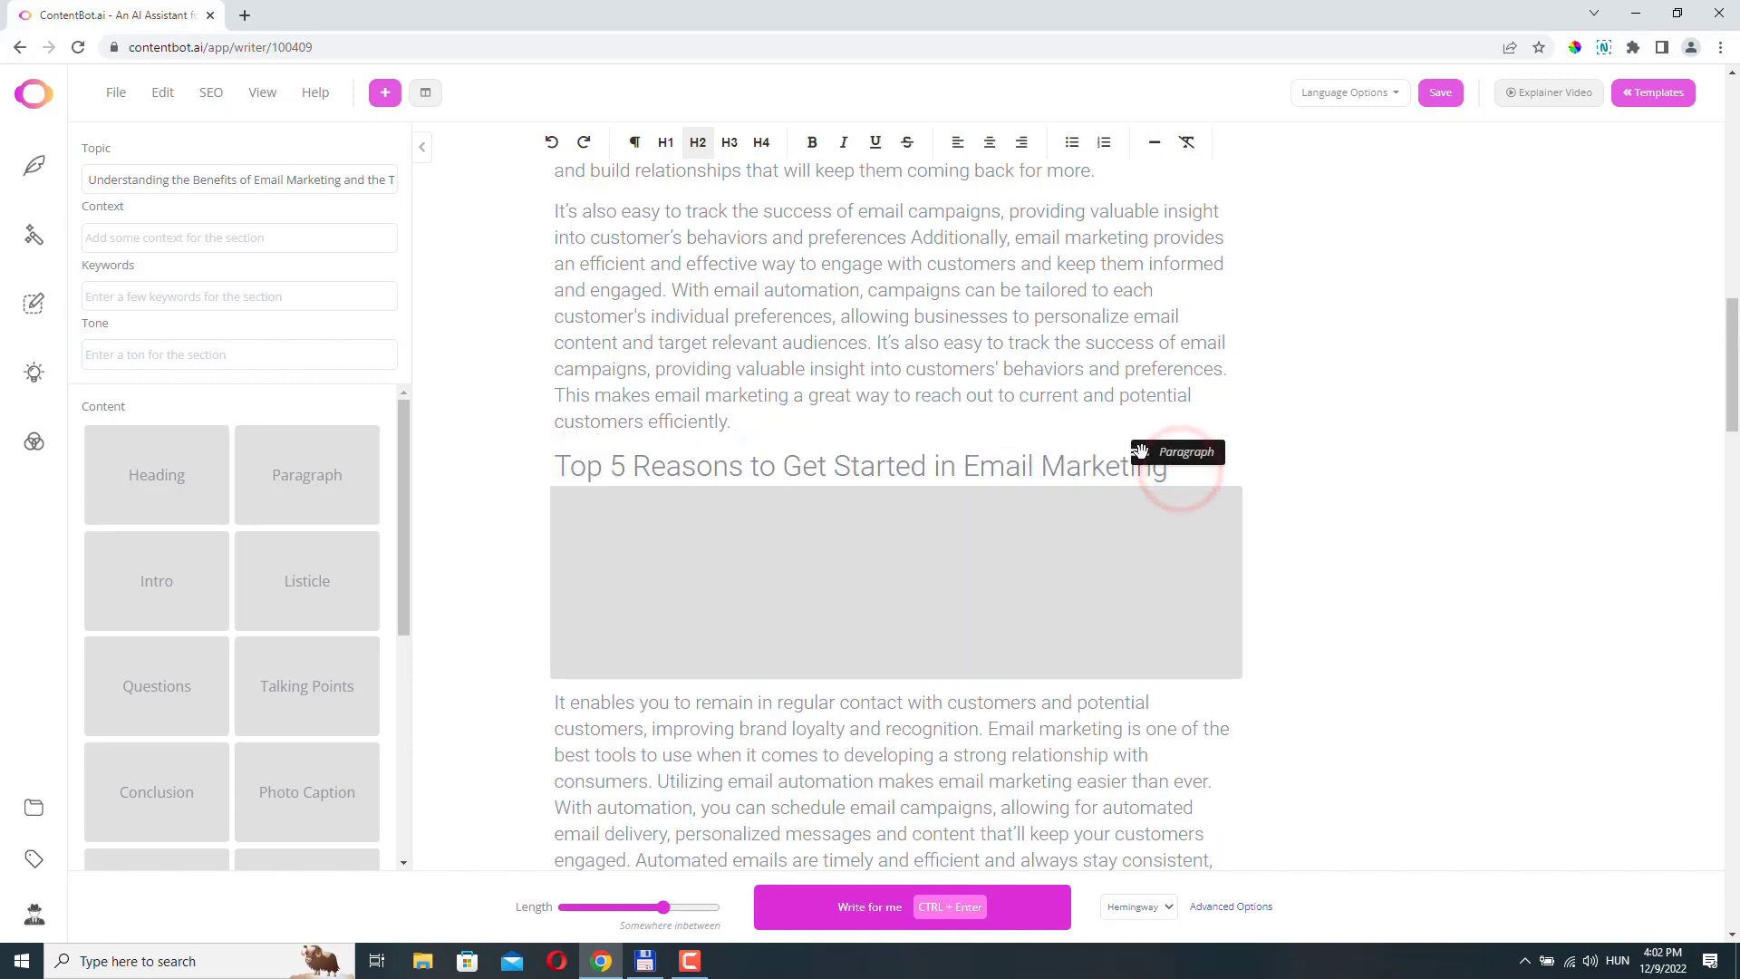
{"action": "scroll", "coordinate": [557, 375], "scroll_direction": "down", "scroll_amount": 10}
{"action": "left_click_drag", "start_coordinate": [557, 375], "coordinate": [1119, 377]}
{"action": "scroll", "coordinate": [744, 366], "scroll_direction": "down", "scroll_amount": 8}
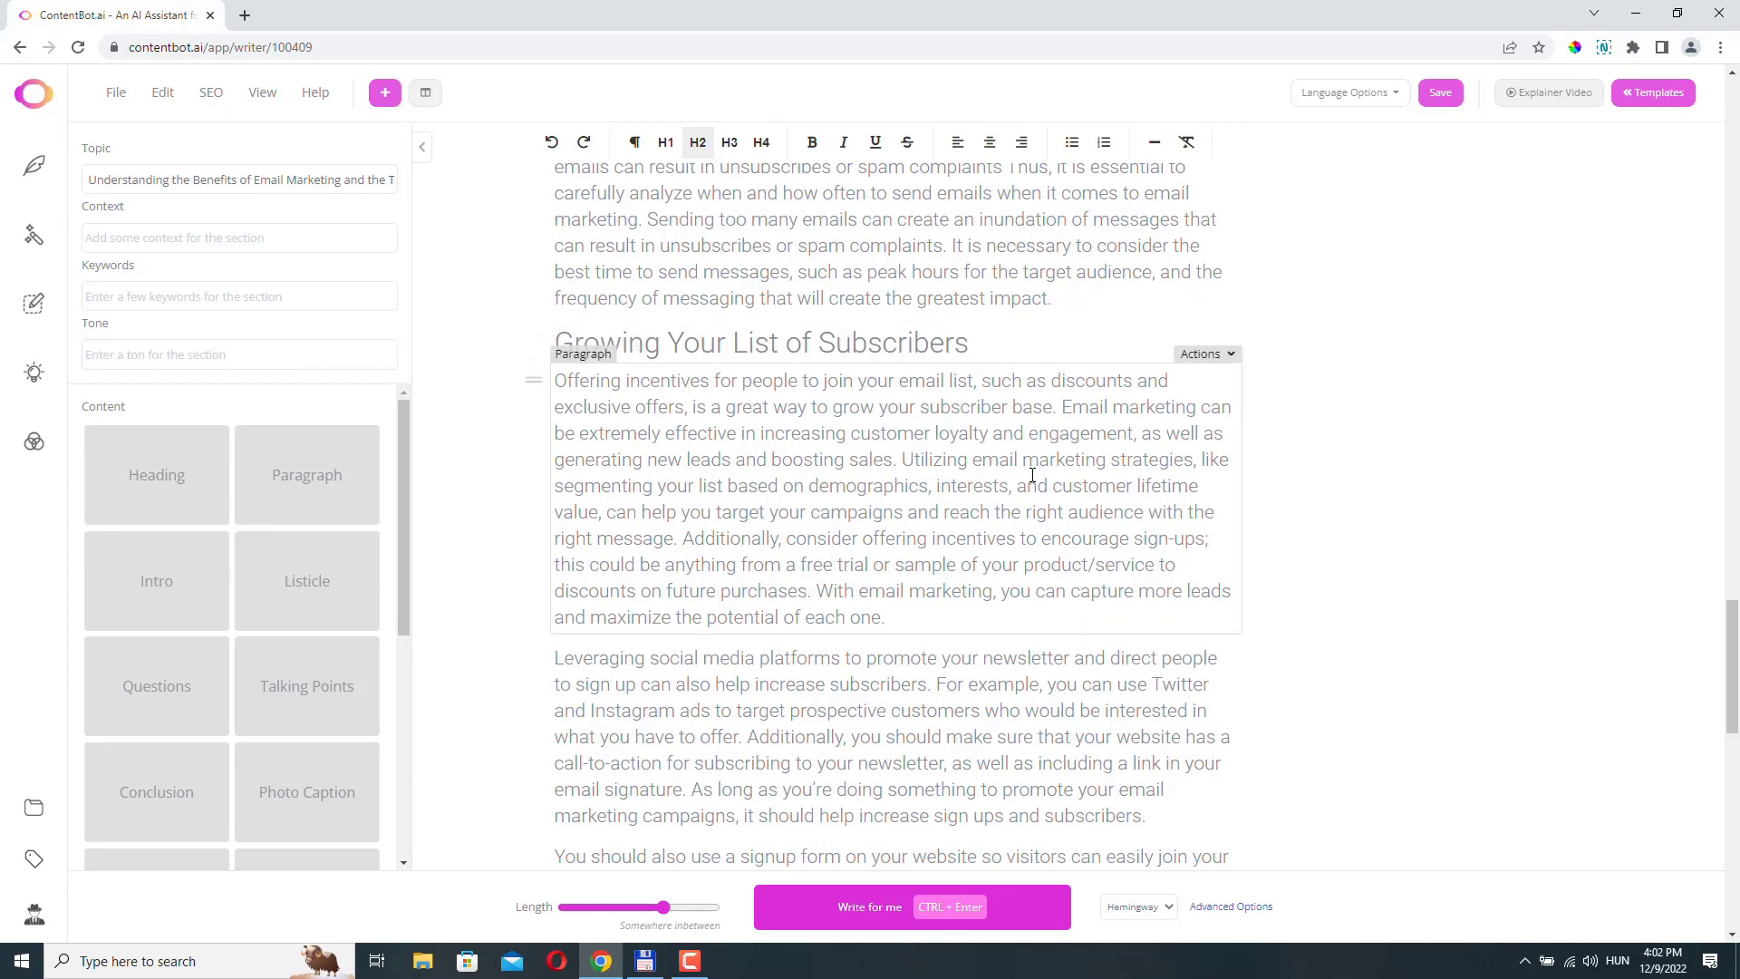
{"action": "scroll", "coordinate": [1032, 475], "scroll_direction": "down", "scroll_amount": 4}
{"action": "scroll", "coordinate": [1032, 474], "scroll_direction": "down", "scroll_amount": 10}
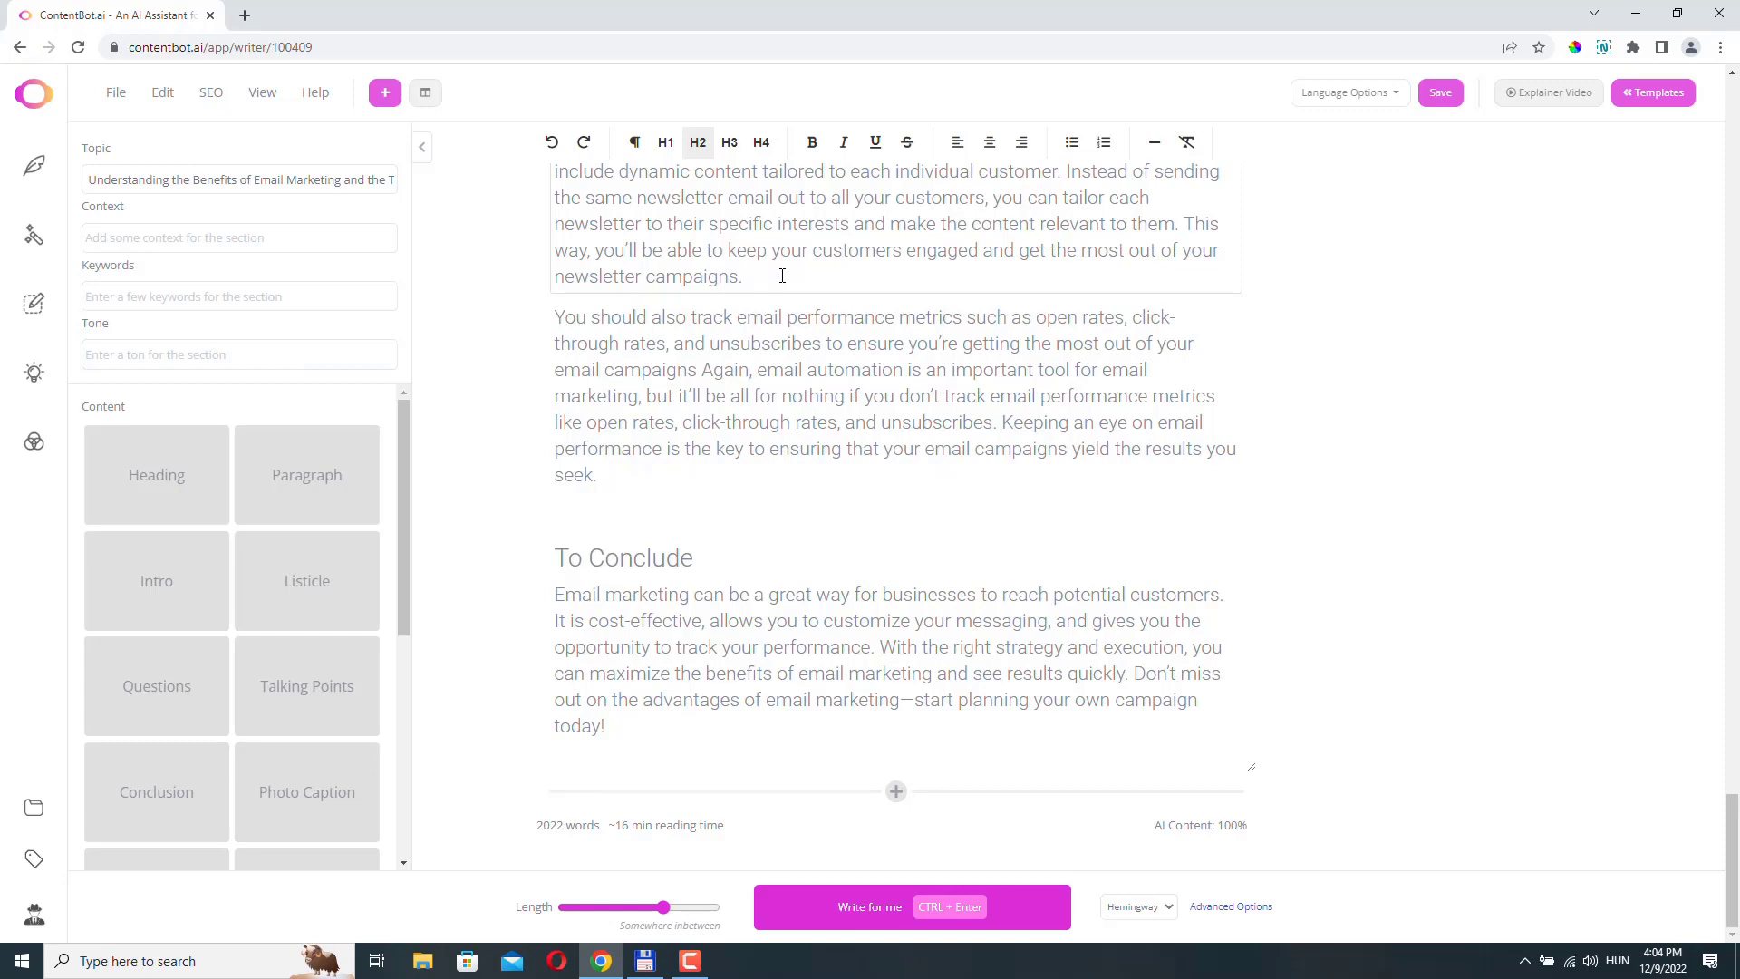
Run a uniqueness check on the performance-metrics paragraph, confirming 100% unique and 0% plagiarism.
{"action": "left_click_drag", "start_coordinate": [602, 475], "coordinate": [537, 310]}
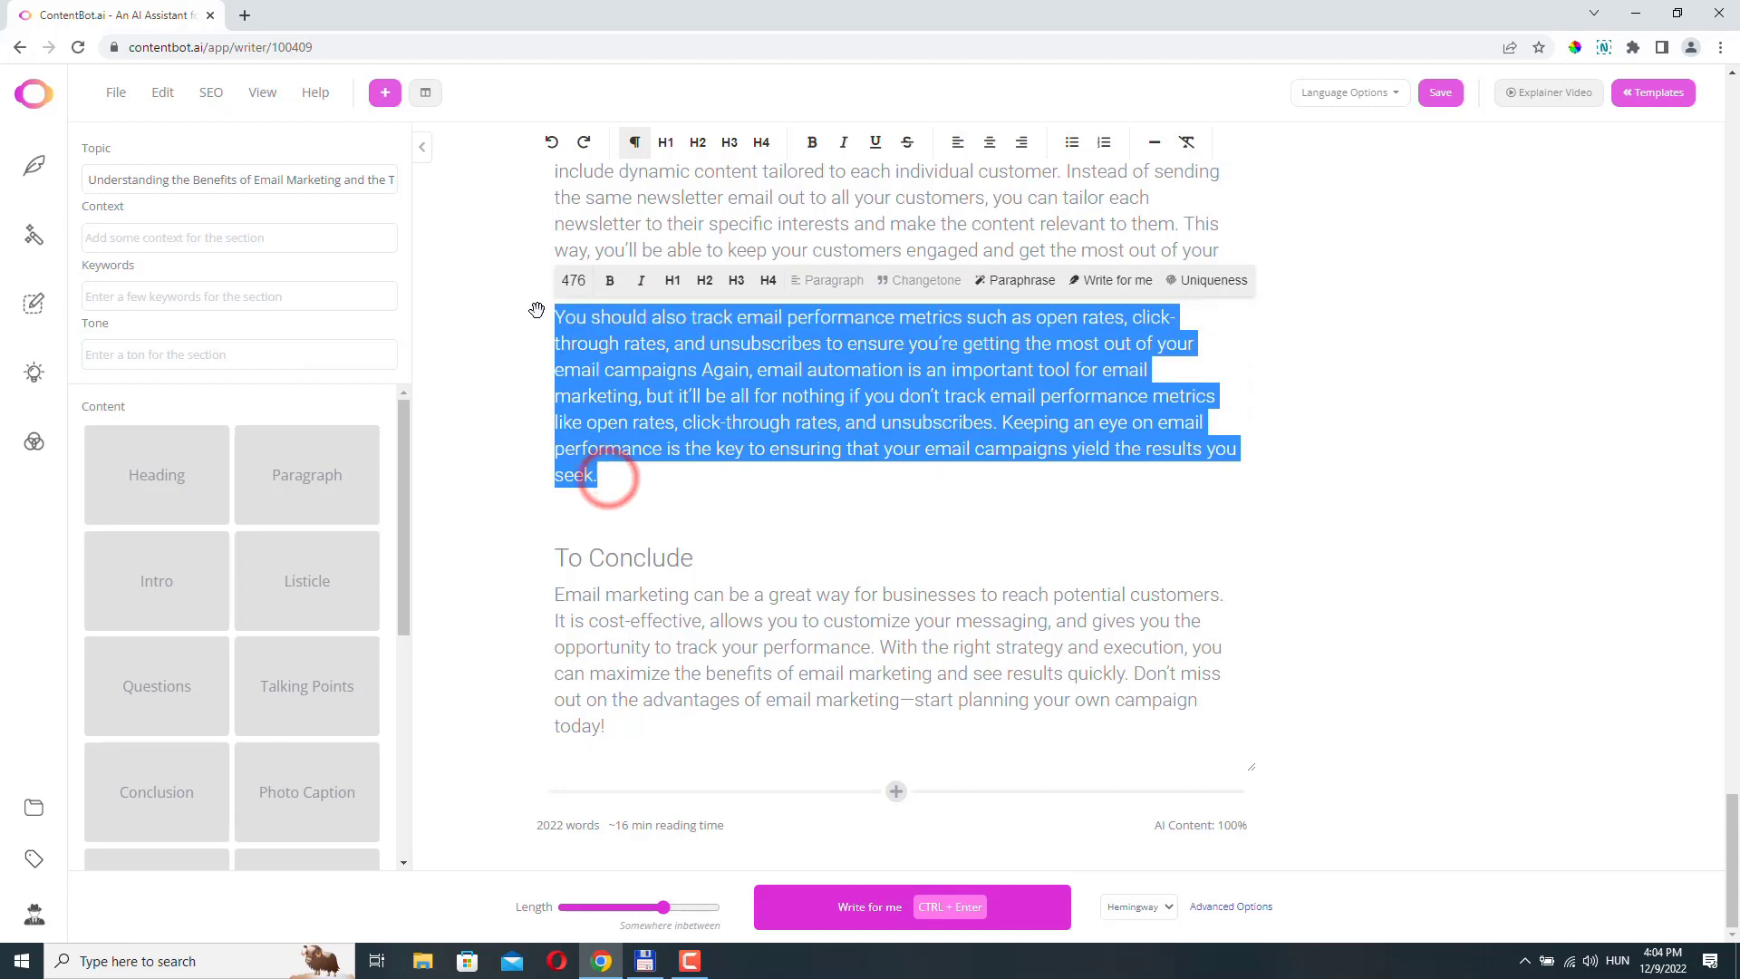
{"action": "left_click", "coordinate": [1204, 282]}
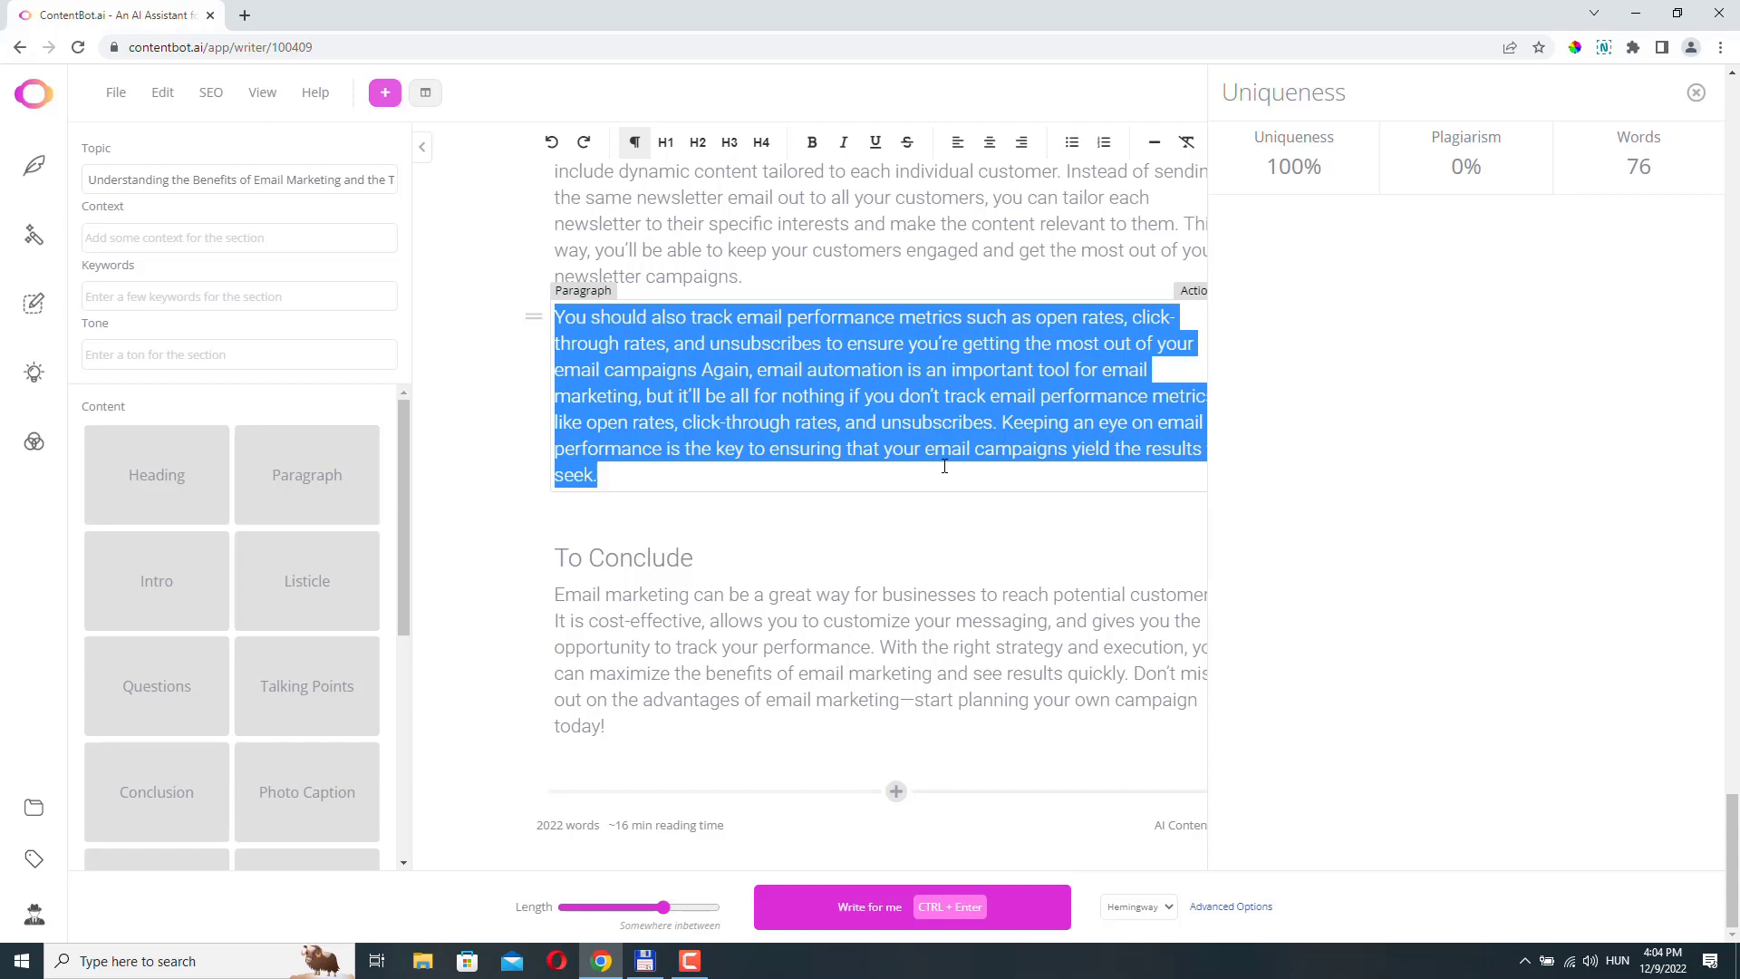
{"action": "left_click", "coordinate": [814, 280]}
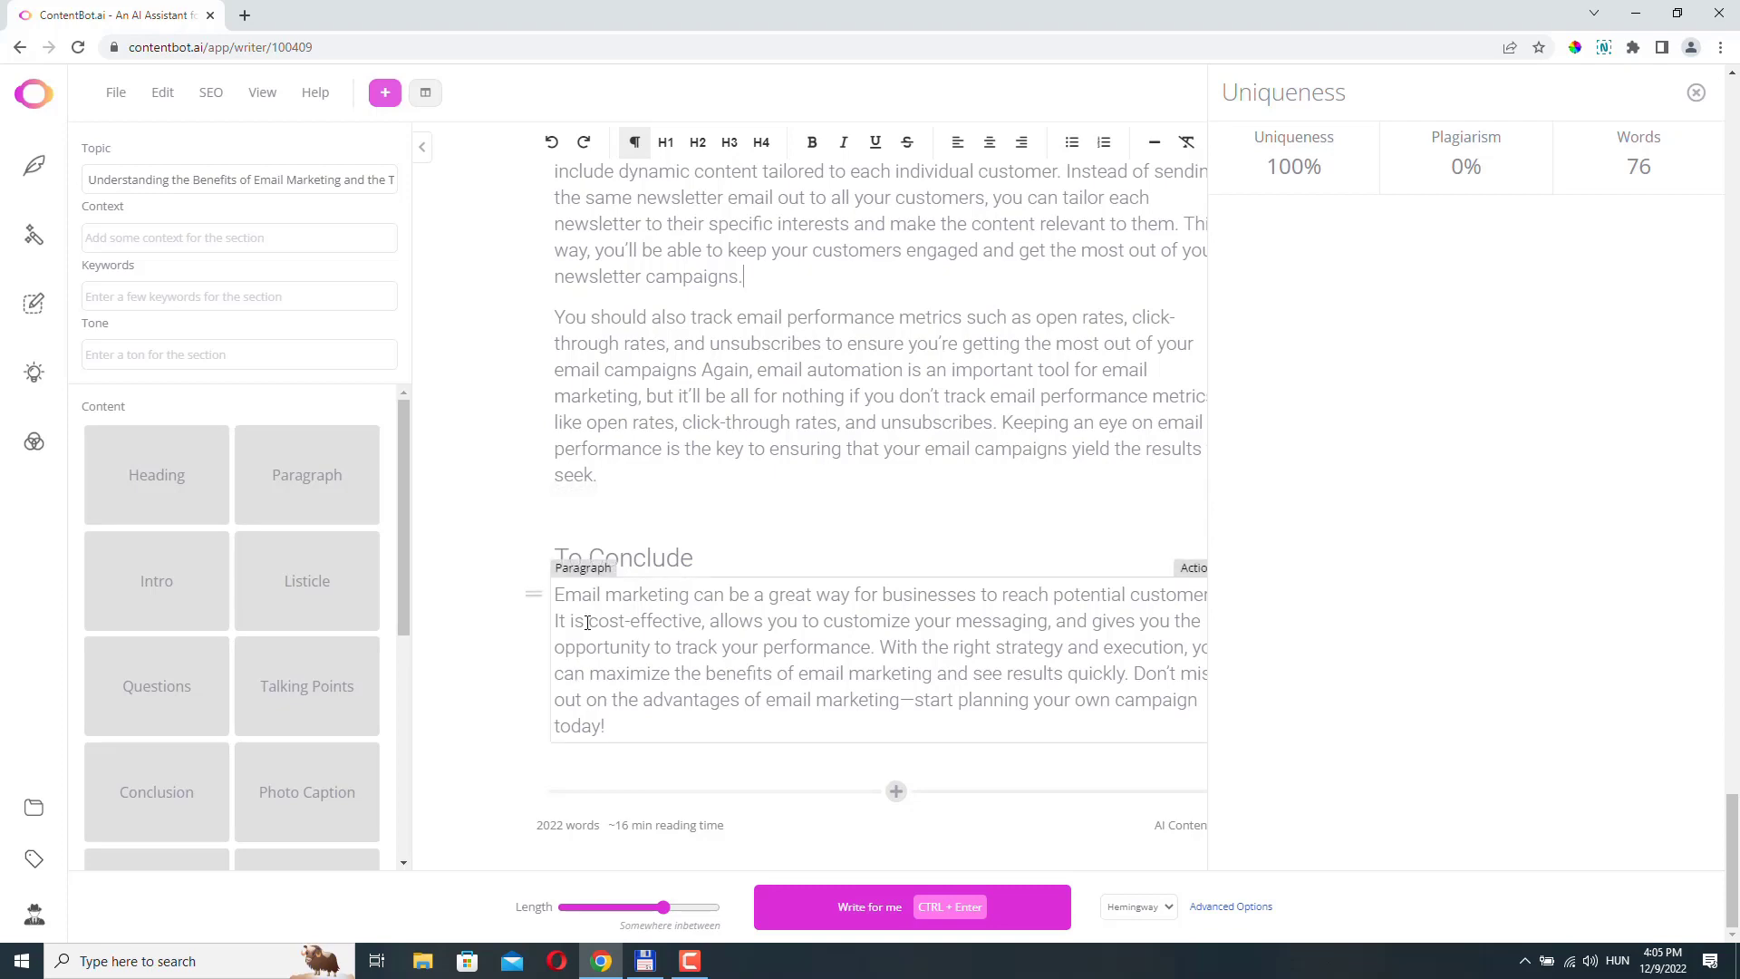
Scroll back up to the article's title and introduction.
{"action": "scroll", "coordinate": [942, 422], "scroll_direction": "up", "scroll_amount": 5}
{"action": "scroll", "coordinate": [942, 422], "scroll_direction": "up", "scroll_amount": 19}
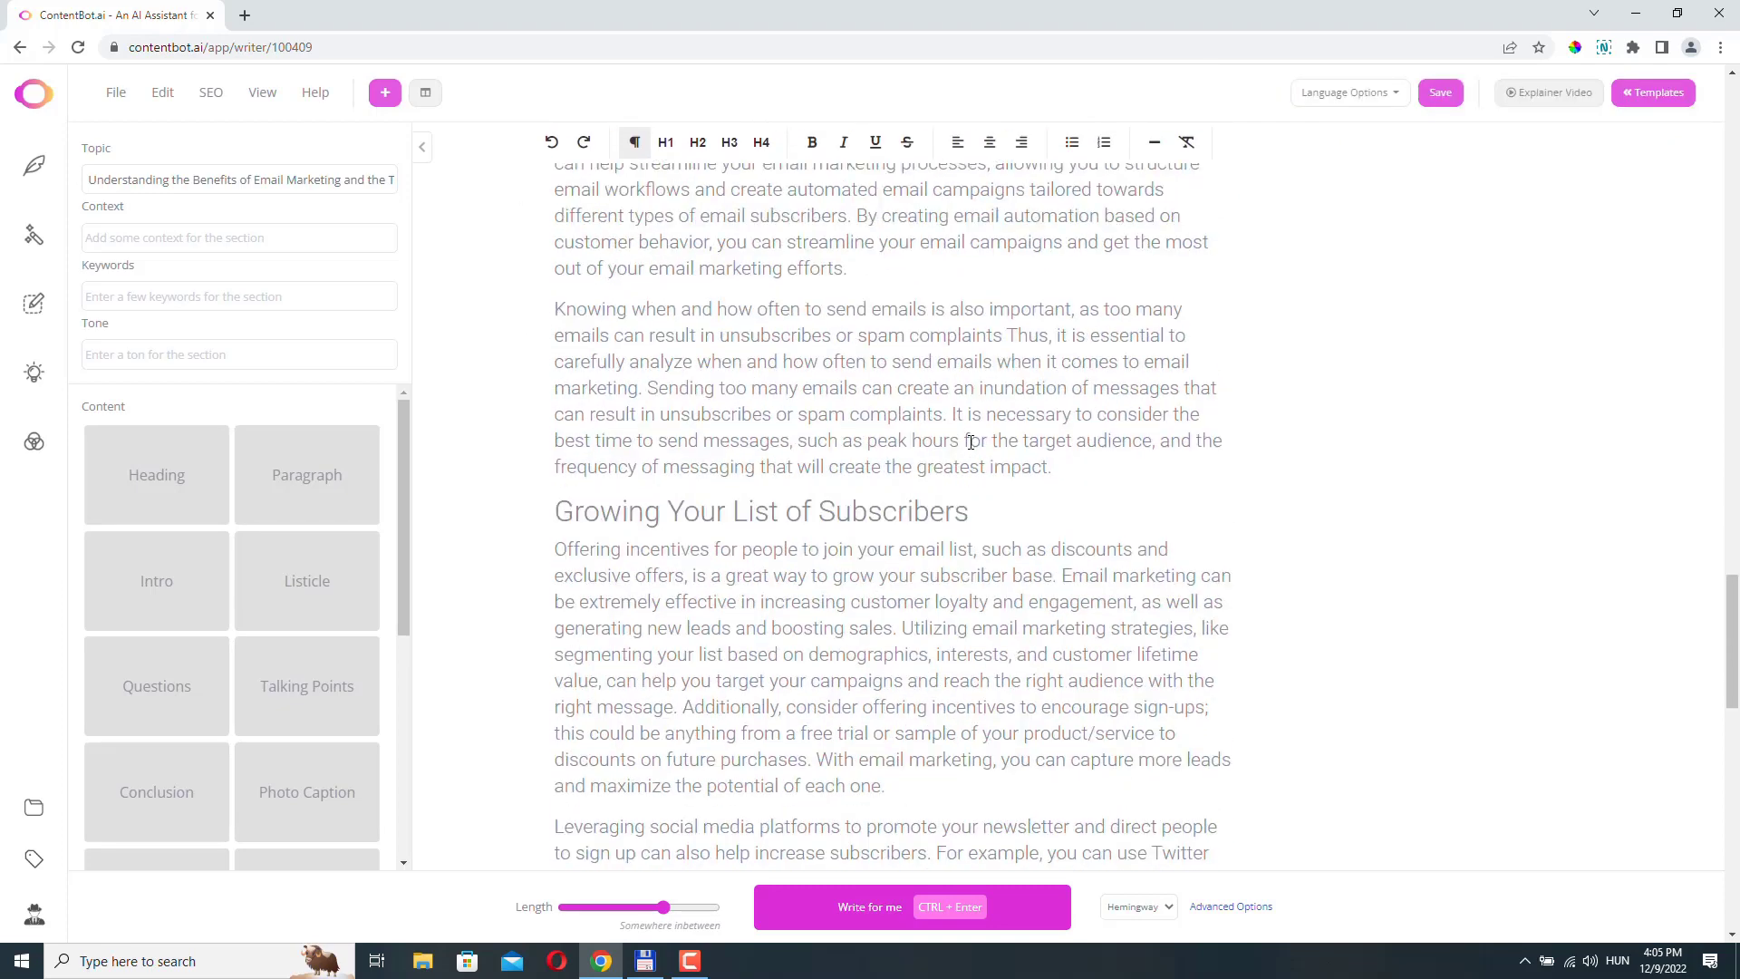
{"action": "scroll", "coordinate": [961, 422], "scroll_direction": "up", "scroll_amount": 18}
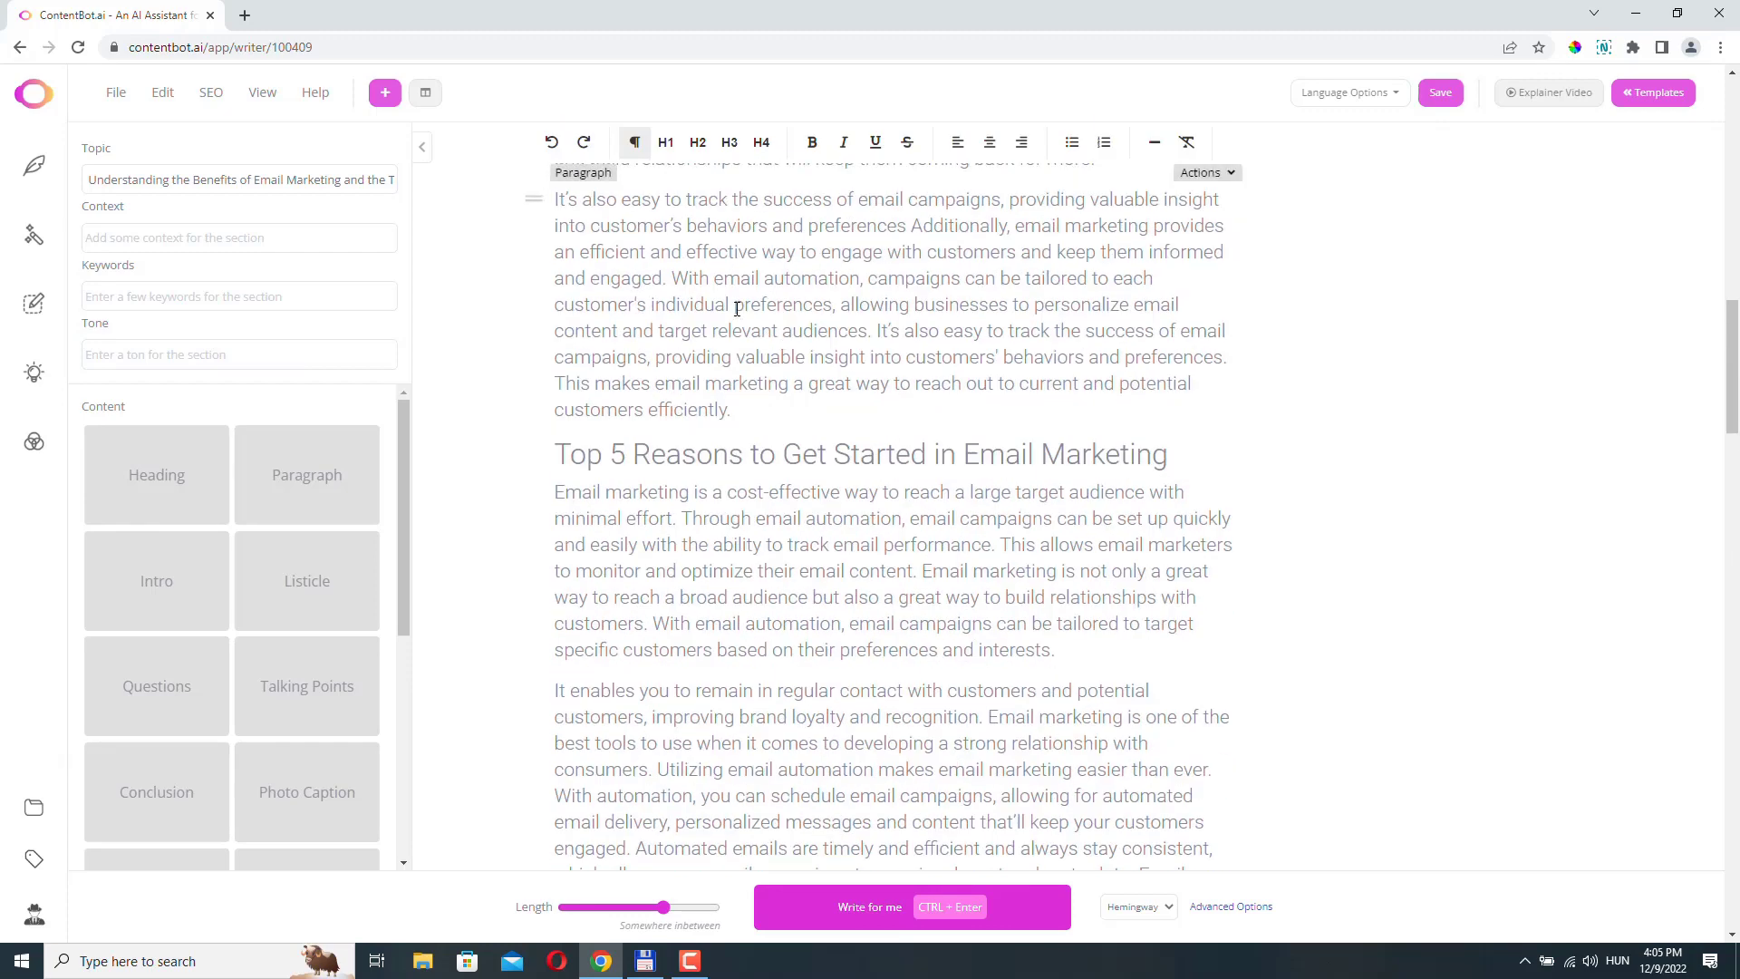
{"action": "scroll", "coordinate": [766, 345], "scroll_direction": "up", "scroll_amount": 8}
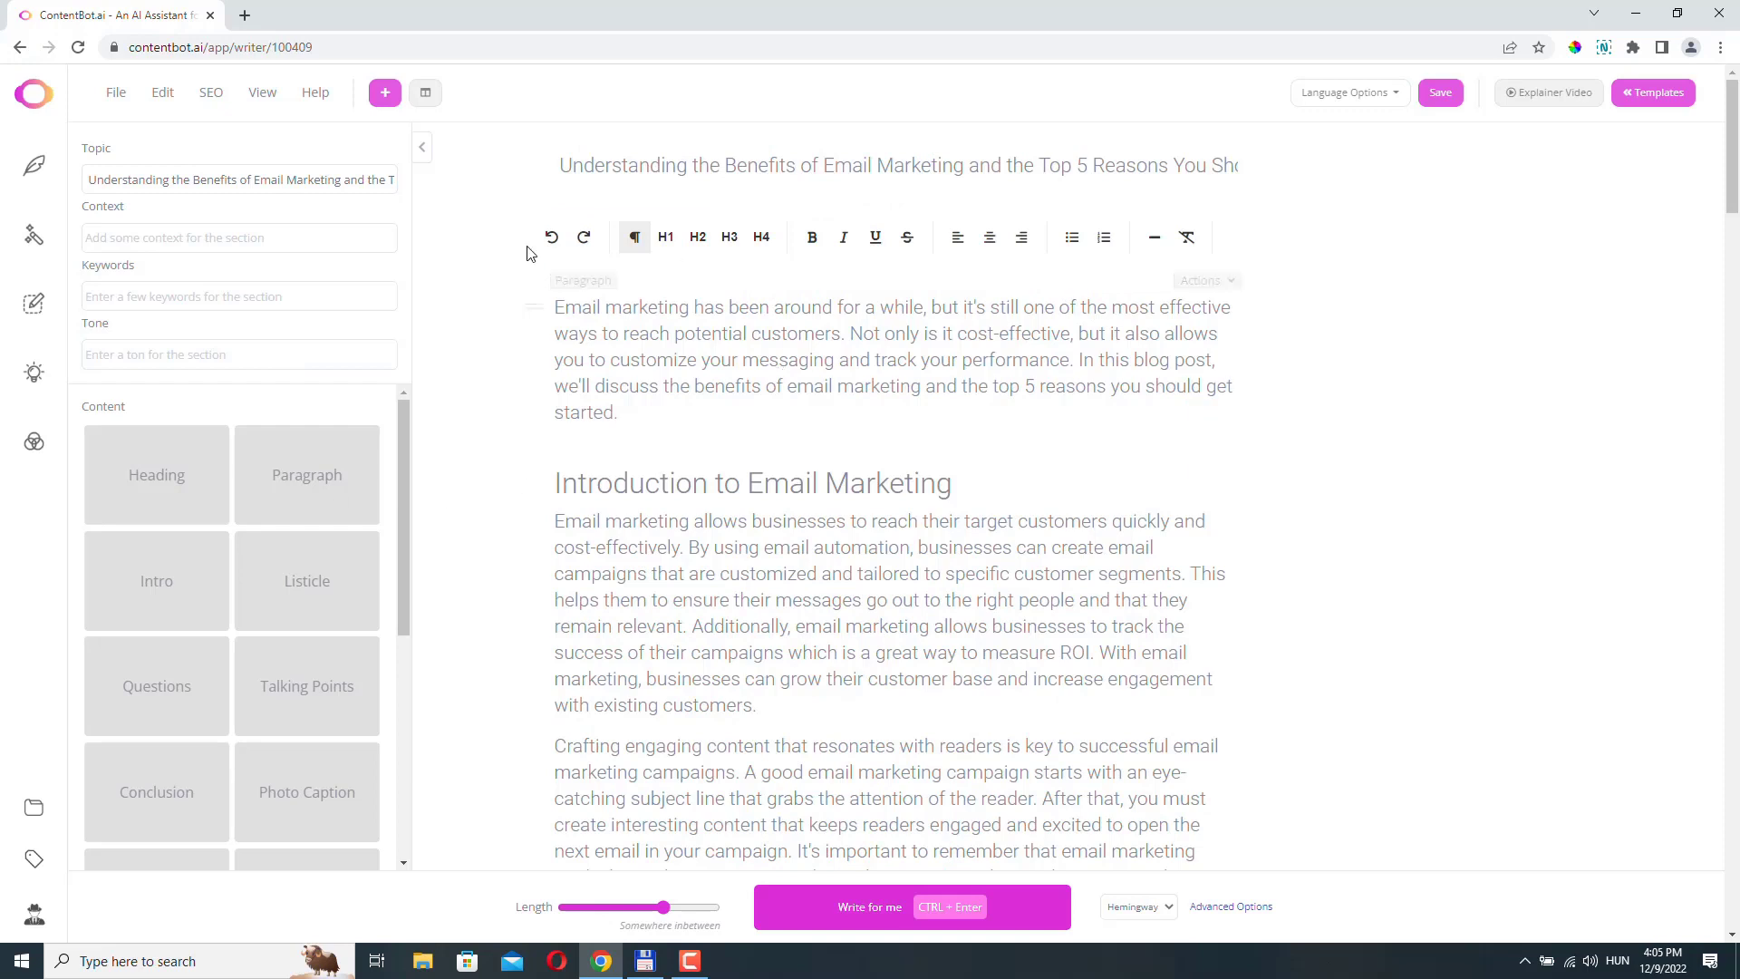